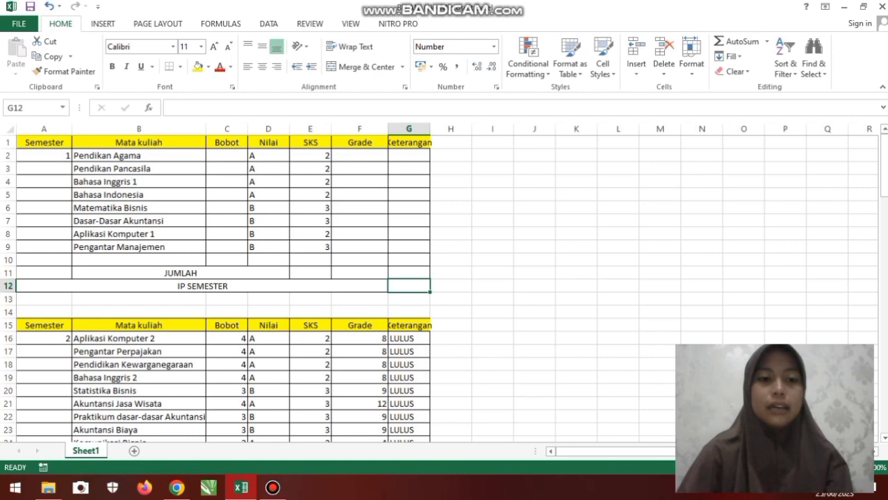
# Start the Bobot formula in C2 with an IF that returns 4 when D2 equals "A", using semicolon separators.
pyautogui.click(227, 156)
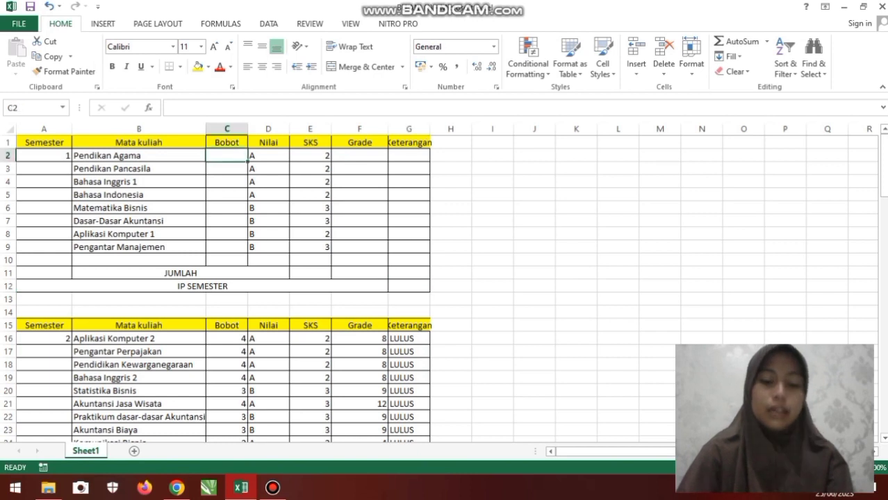
pyautogui.write('=')
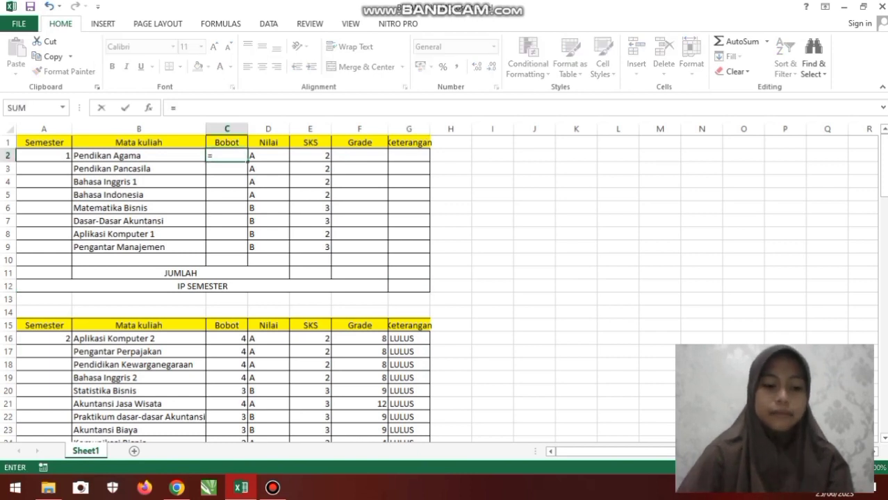
pyautogui.write('IF')
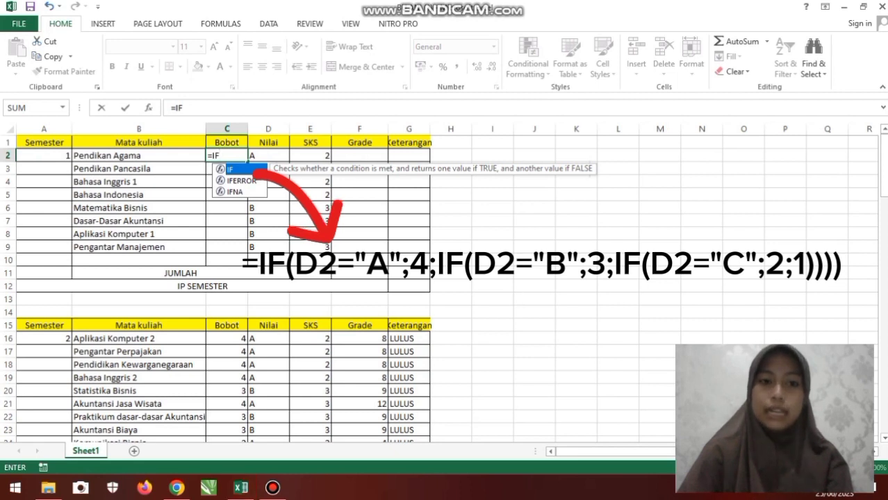
pyautogui.write('(')
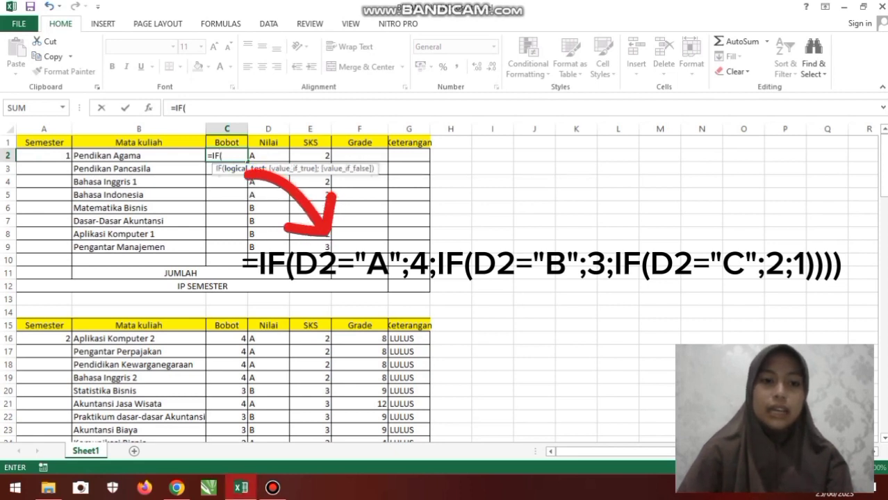
pyautogui.click(268, 156)
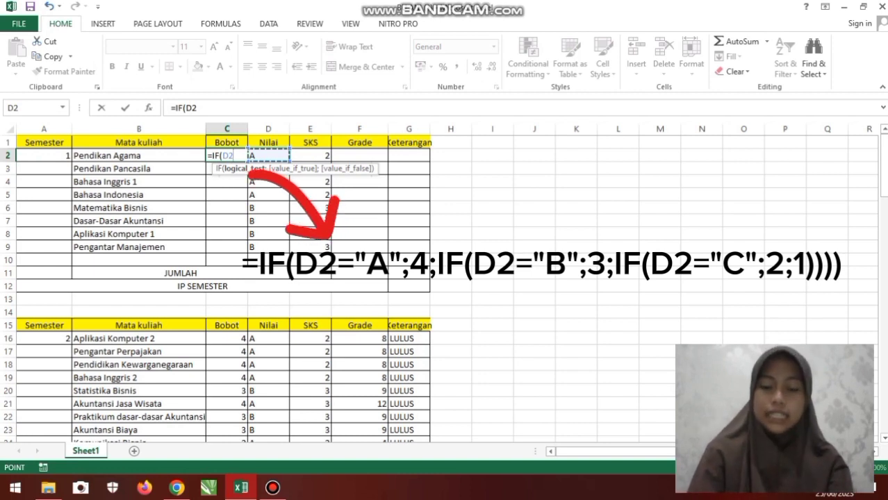
pyautogui.write('=')
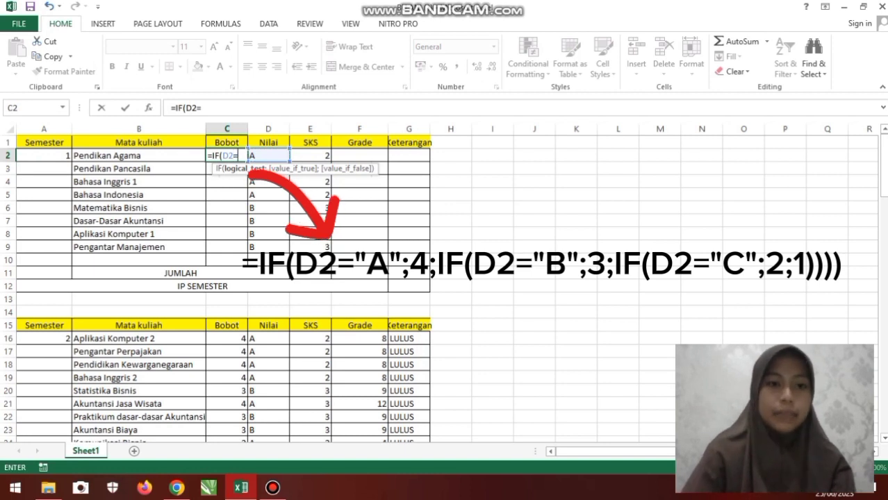
pyautogui.write('"A')
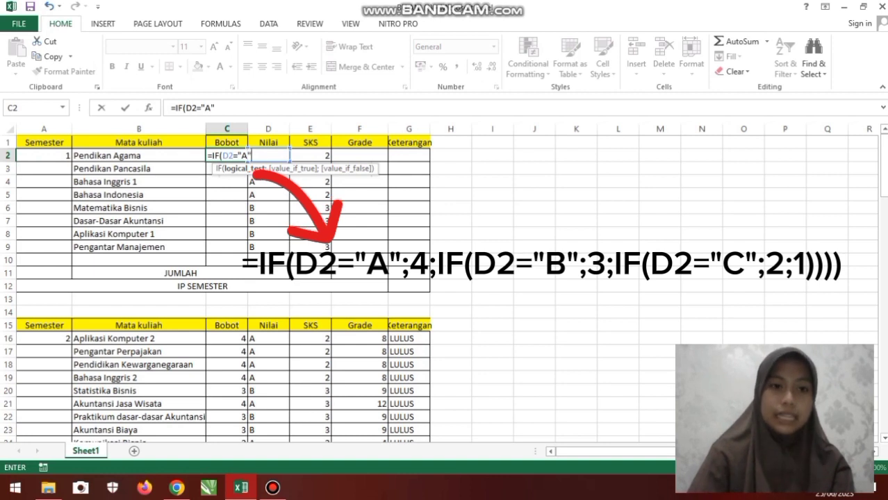
pyautogui.write('";')
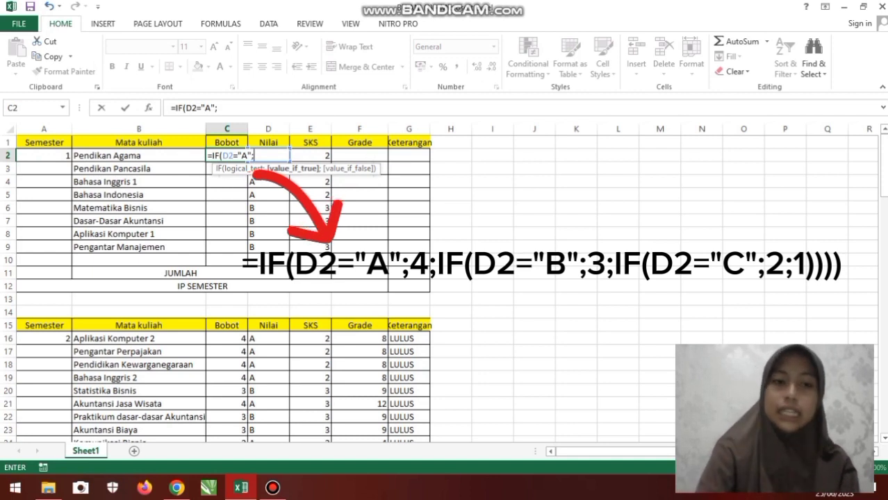
pyautogui.write('4')
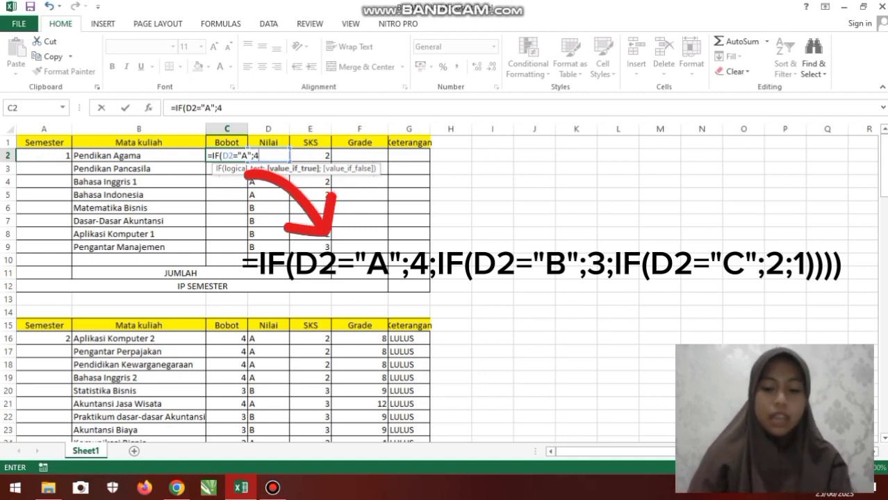
pyautogui.write(';')
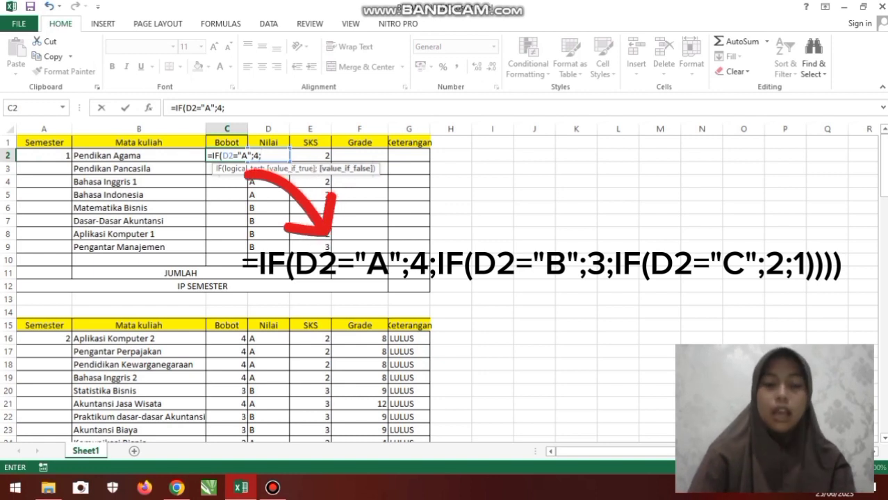
# Nest a second IF in the C2 formula that returns 3 when D2 equals "B".
pyautogui.write('I')
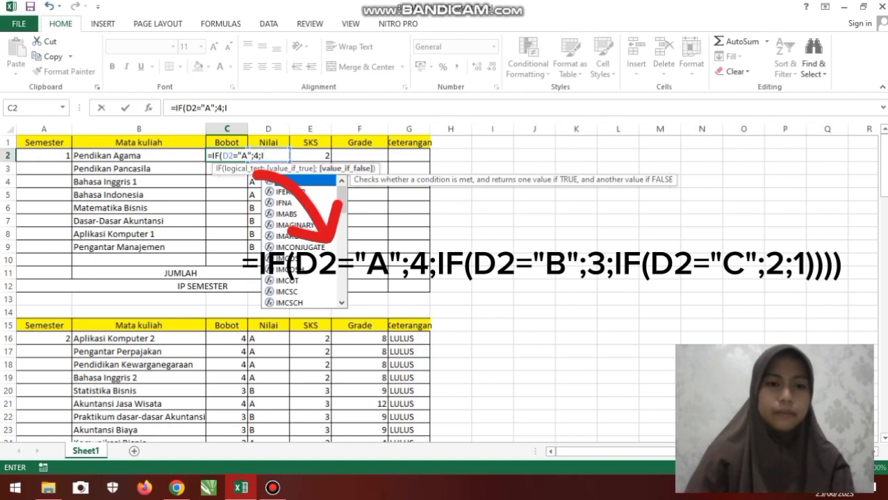
pyautogui.write('F(')
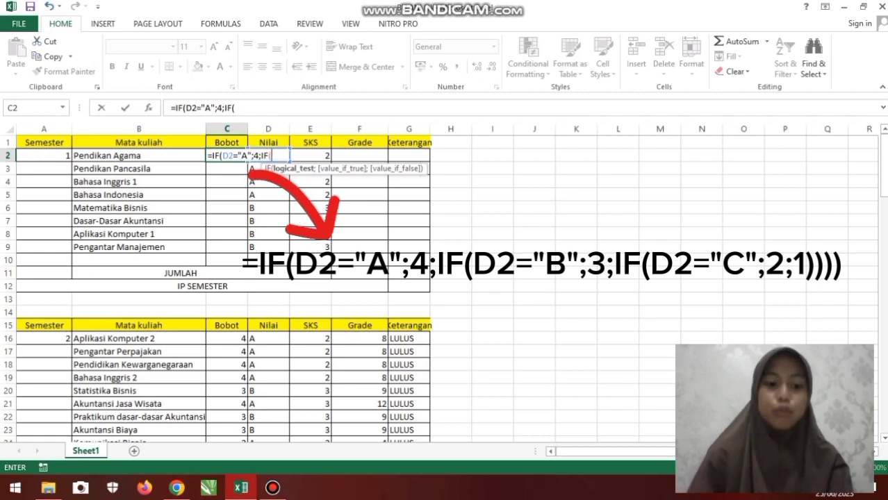
pyautogui.write('D2')
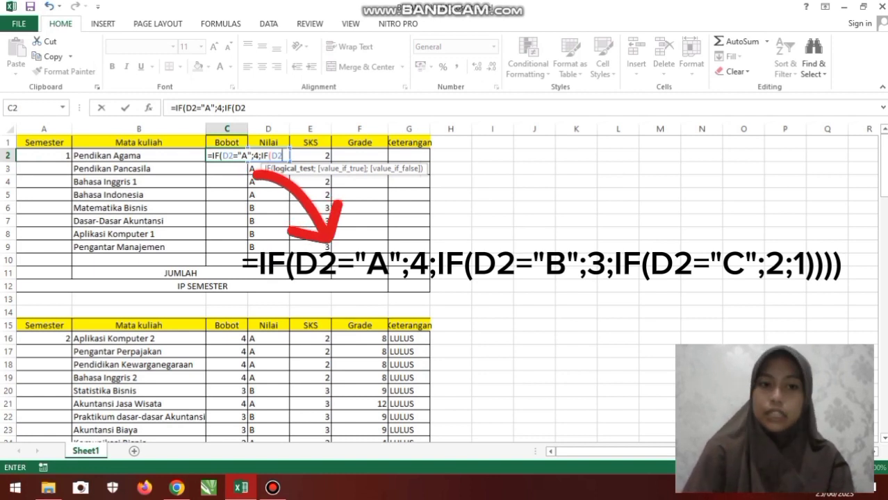
pyautogui.write('=')
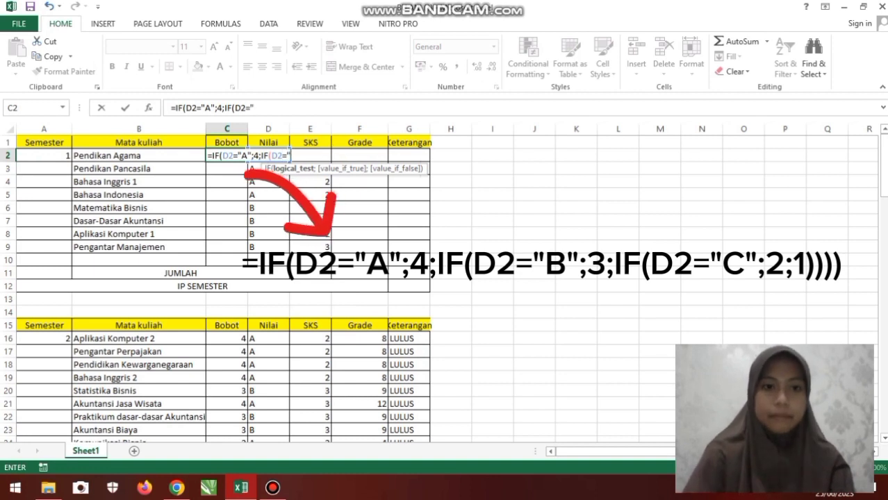
pyautogui.write('"B"')
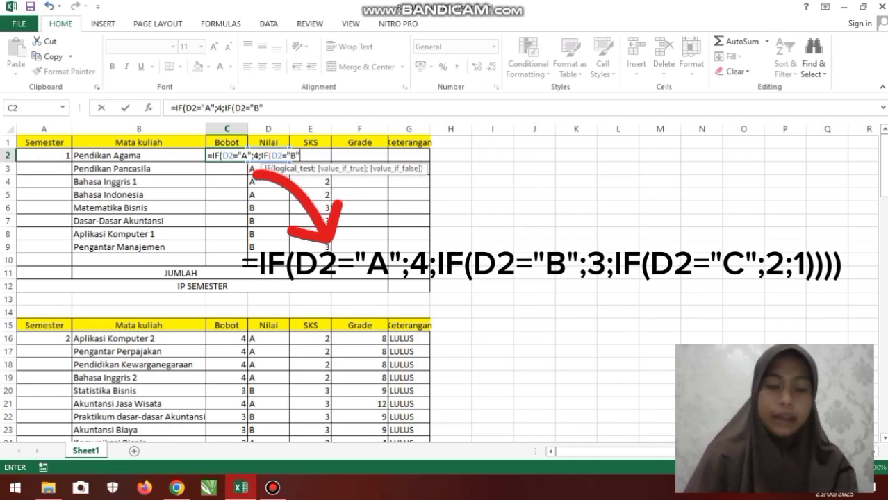
pyautogui.write(';')
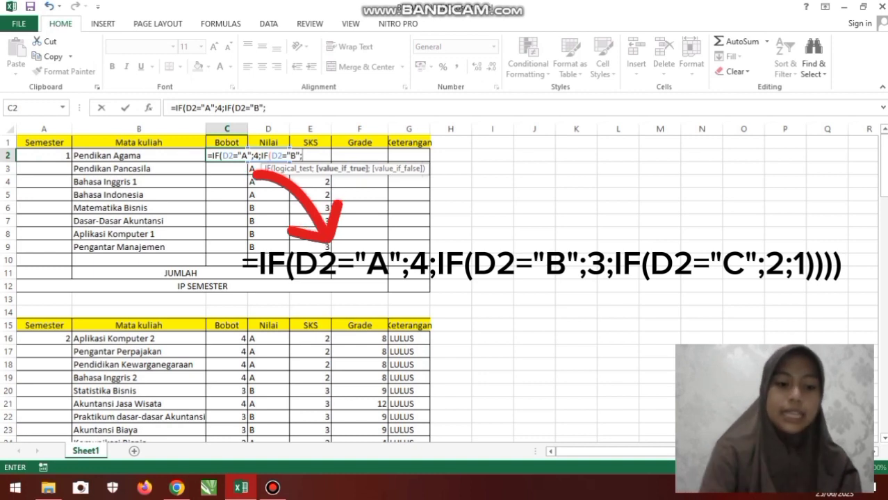
pyautogui.write('3')
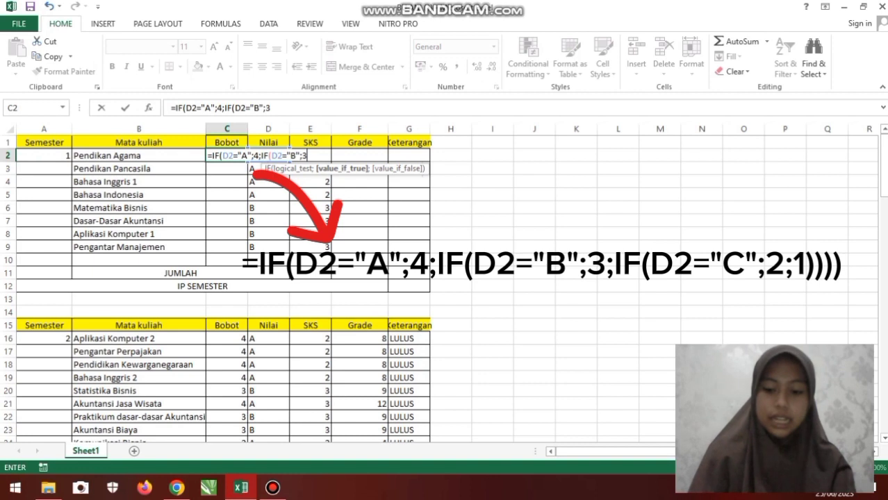
# Complete the C2 formula with a third nested IF returning 2 when D2 equals "C" and otherwise 1, and enter it.
pyautogui.write(';I')
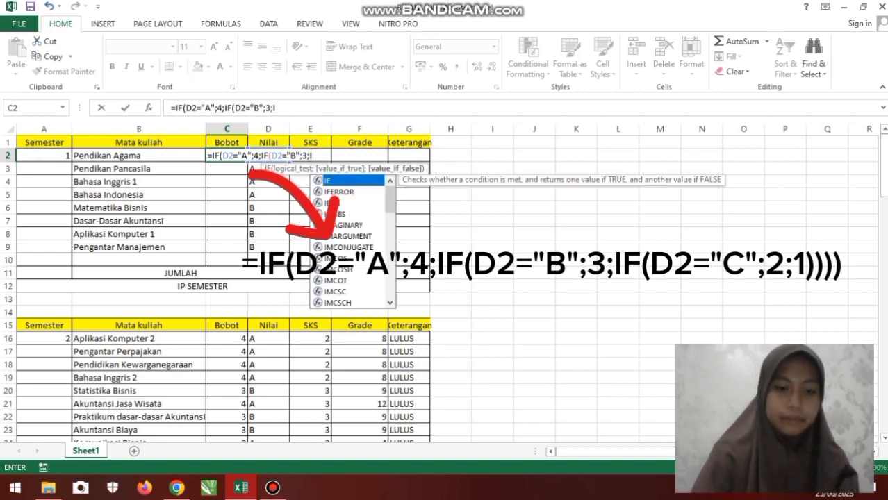
pyautogui.write('F')
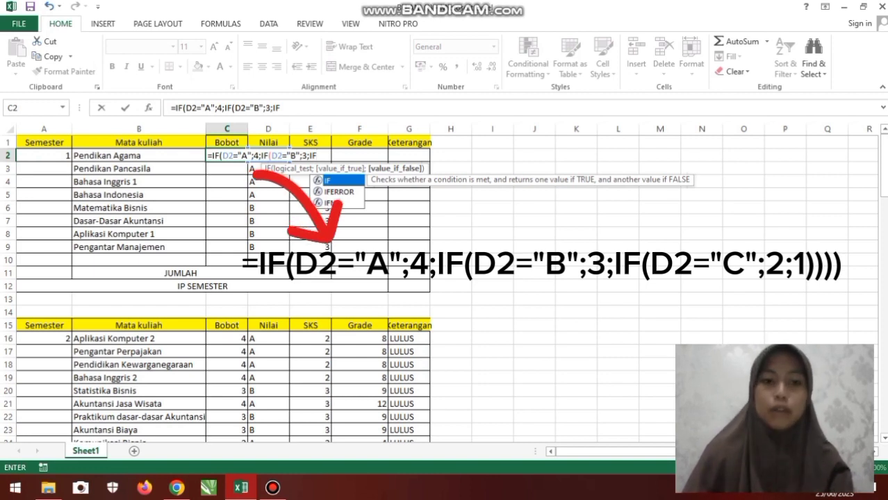
pyautogui.write('(')
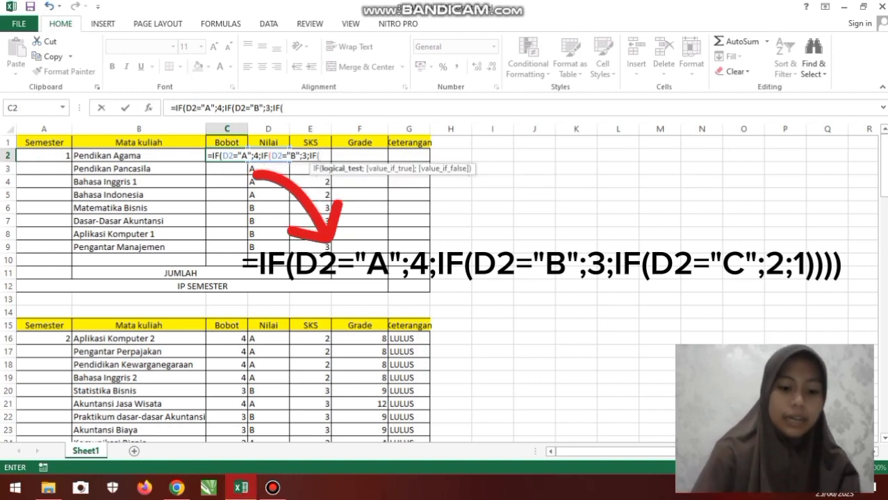
pyautogui.write('D2')
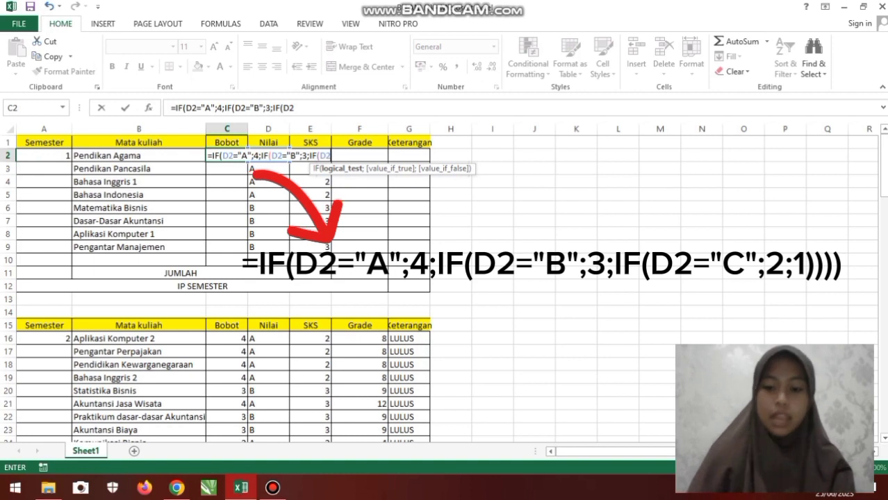
pyautogui.write('=')
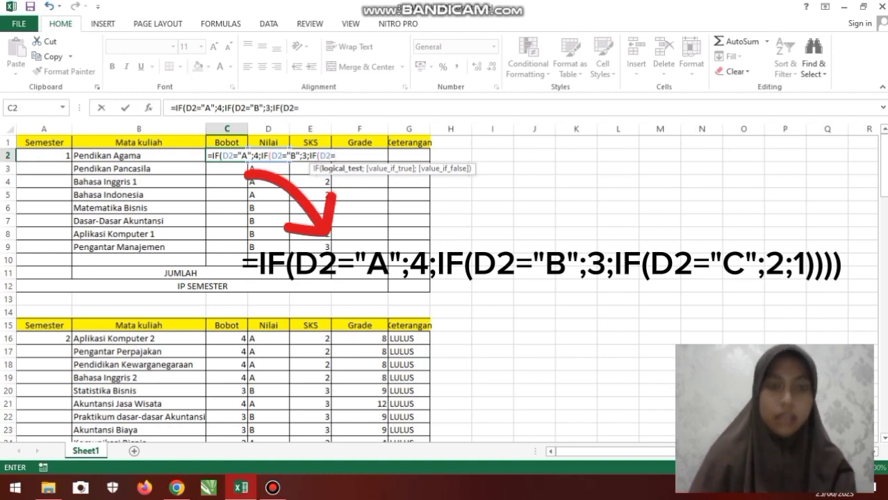
pyautogui.write('"C";')
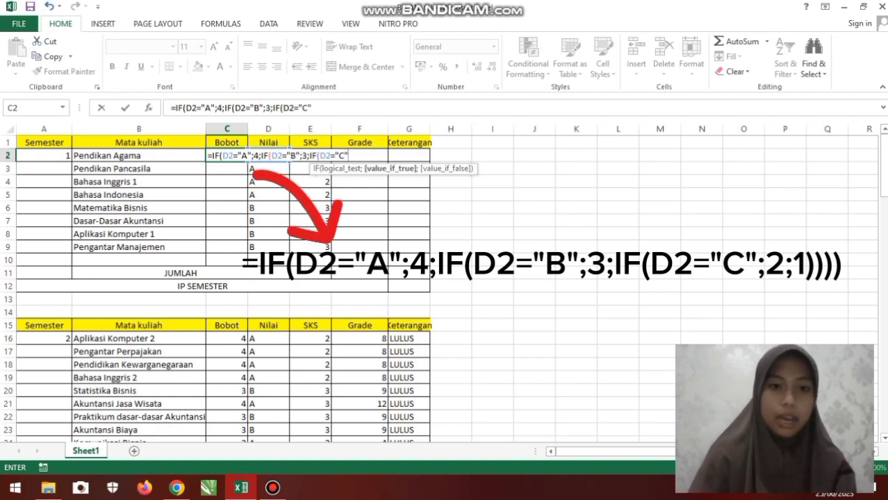
pyautogui.write('2')
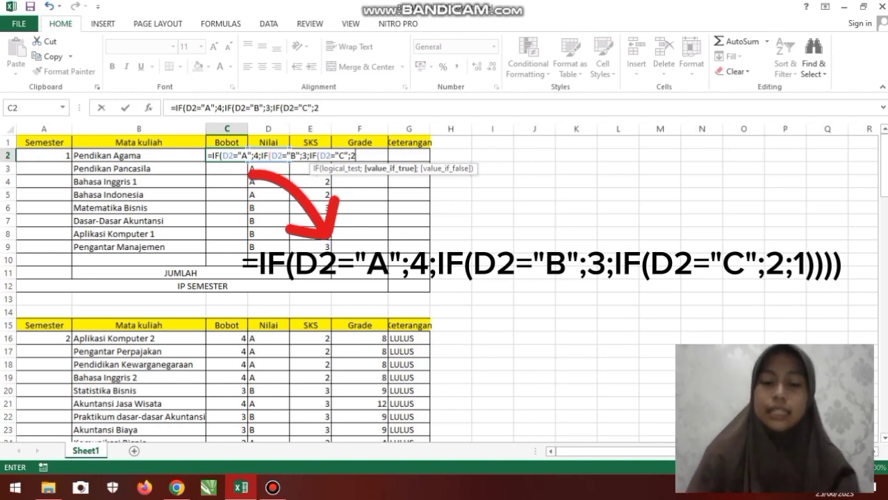
pyautogui.write(';')
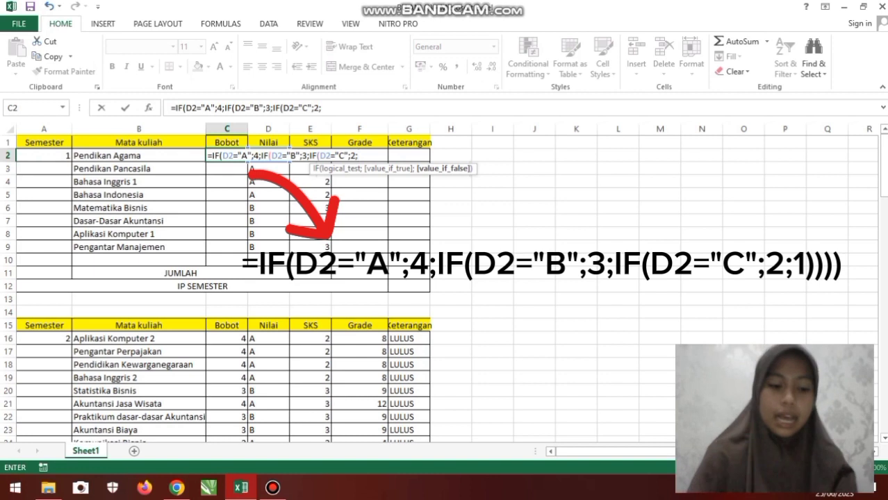
pyautogui.write('1')
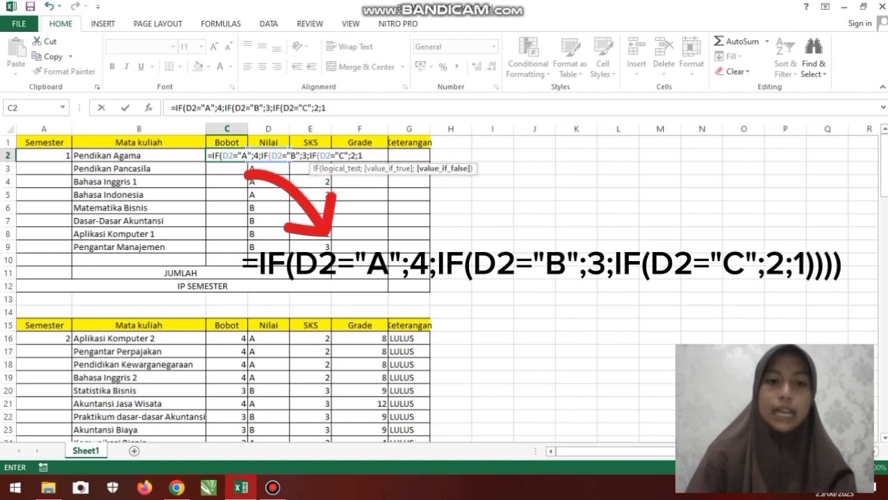
pyautogui.write('))')
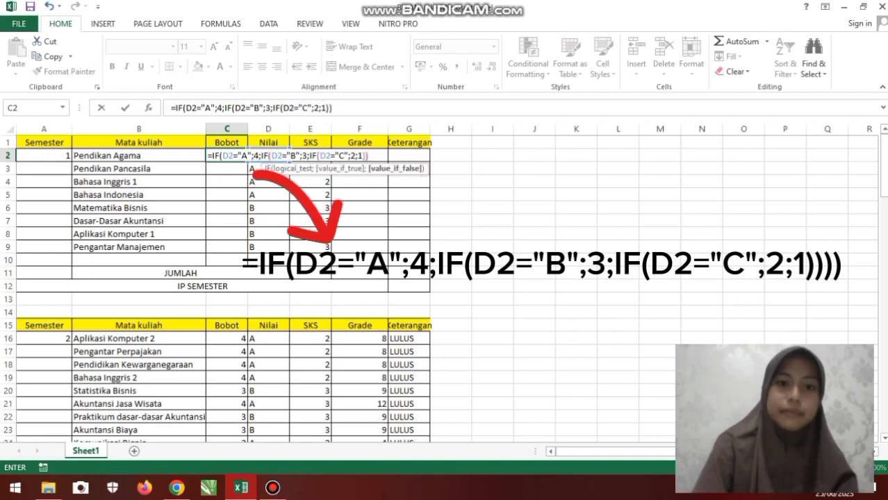
pyautogui.write(')')
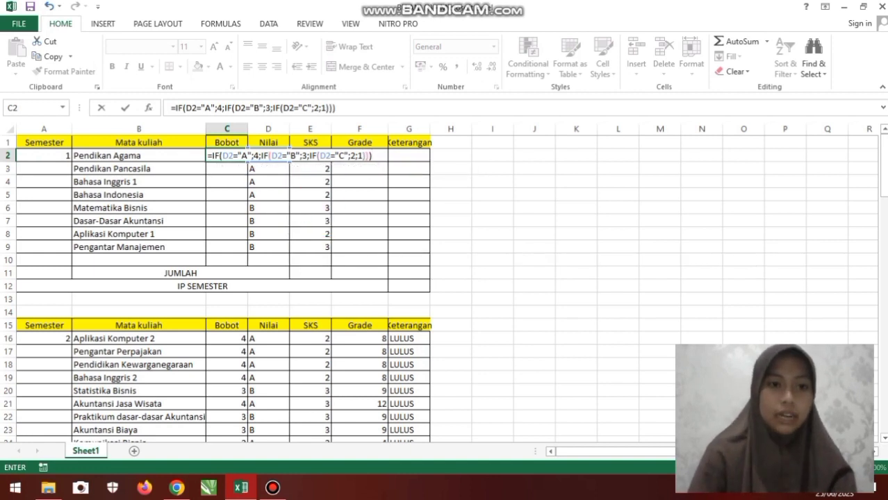
pyautogui.press('Return')
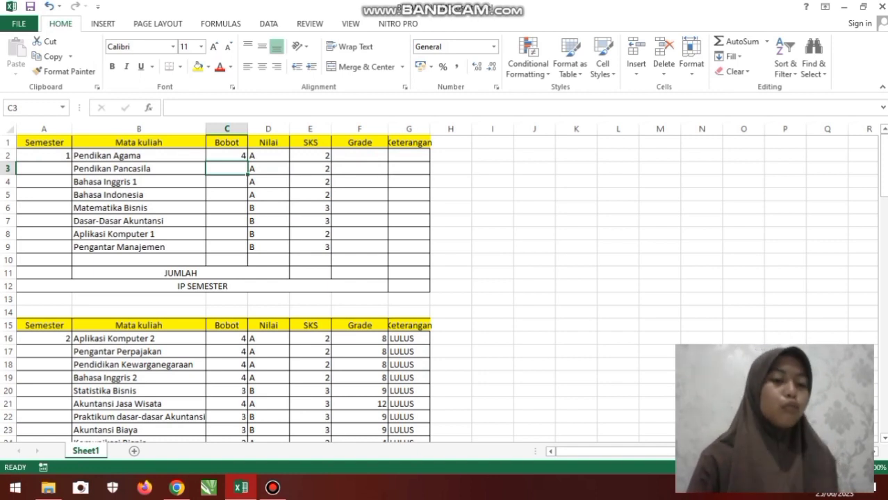
# Fill the Bobot formula from C2 down to C9 for all Semester 1 courses.
pyautogui.click(226, 155)
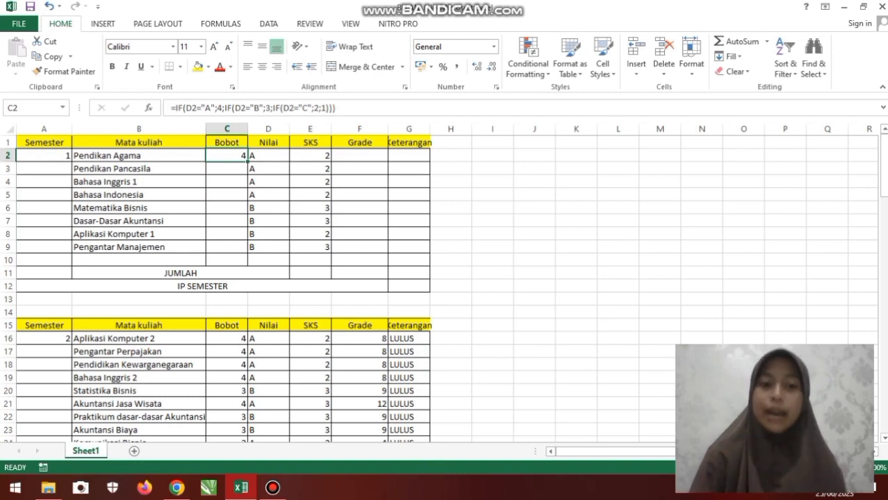
pyautogui.moveTo(247, 161); pyautogui.dragTo(247, 252)
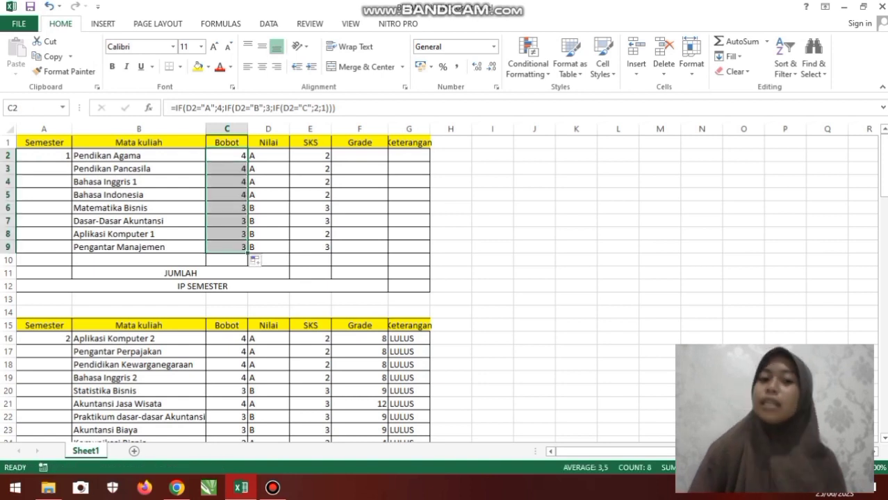
# Change the Nilai of Dasar-Dasar Akuntansi in D7 to C.
pyautogui.click(268, 235)
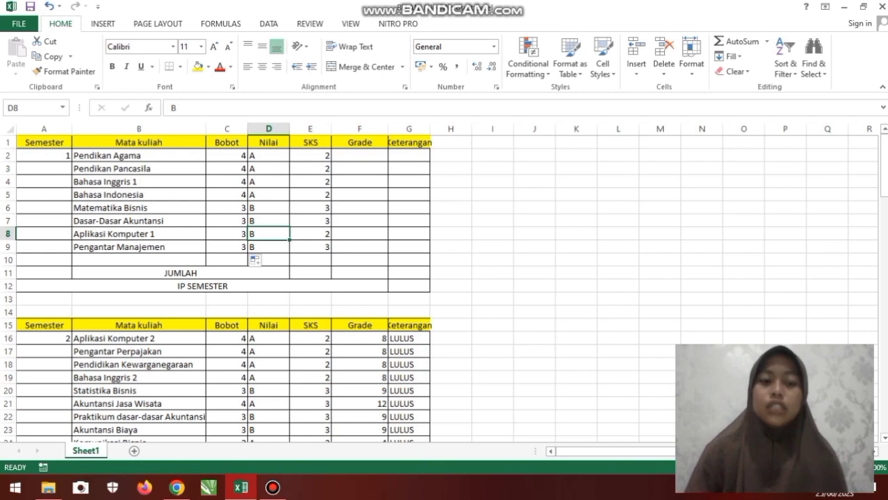
pyautogui.click(269, 221)
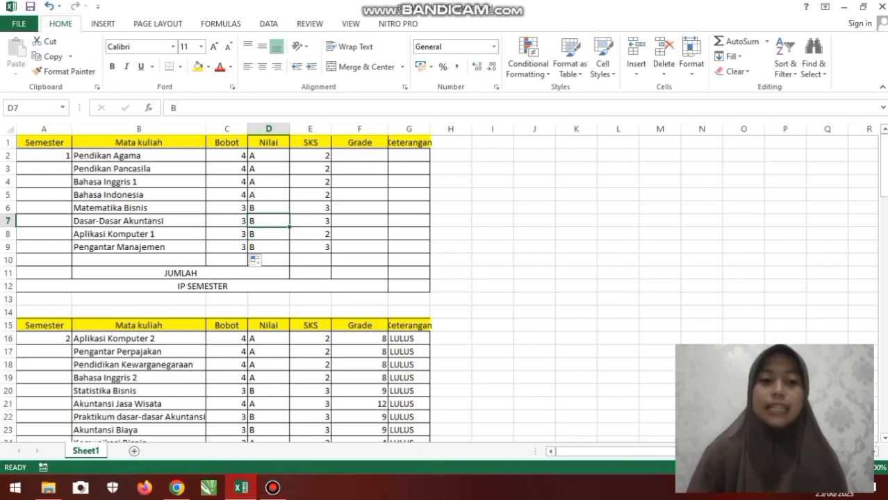
pyautogui.write('C')
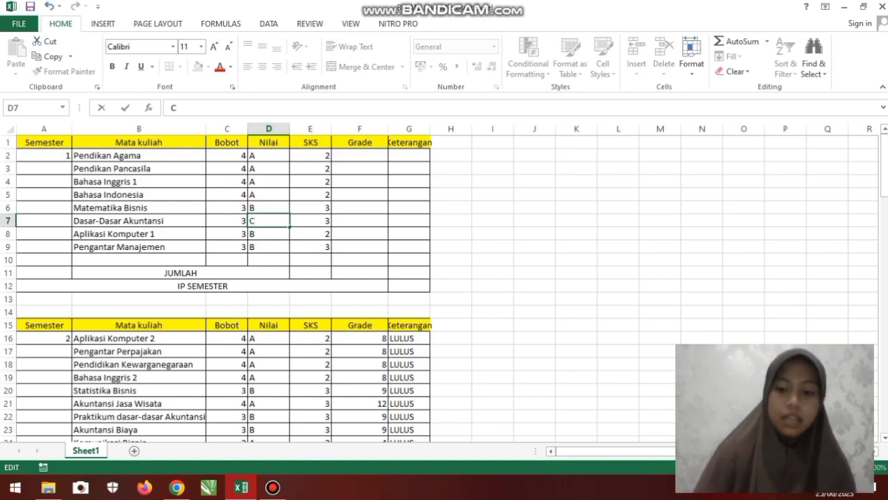
pyautogui.press('Return')
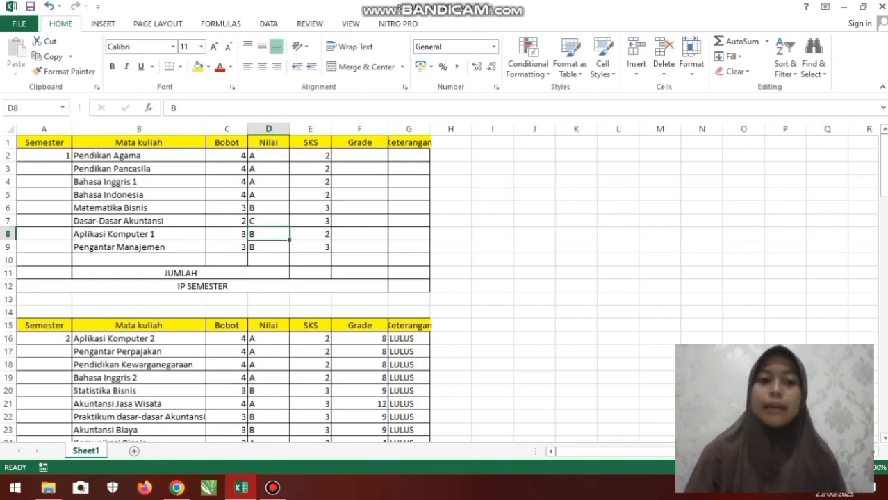
# Enter the formula =C2*E2 in F2 to calculate the Grade of Pendikan Agama from its Bobot and SKS.
pyautogui.click(359, 156)
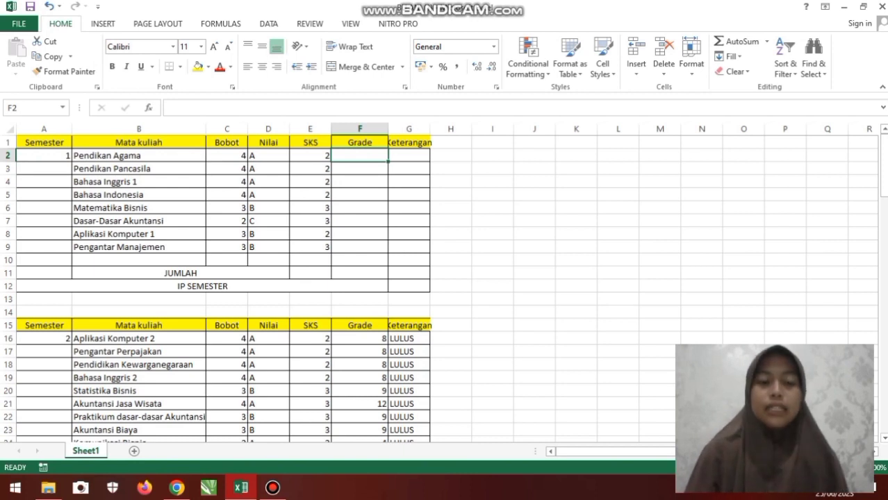
pyautogui.write('=')
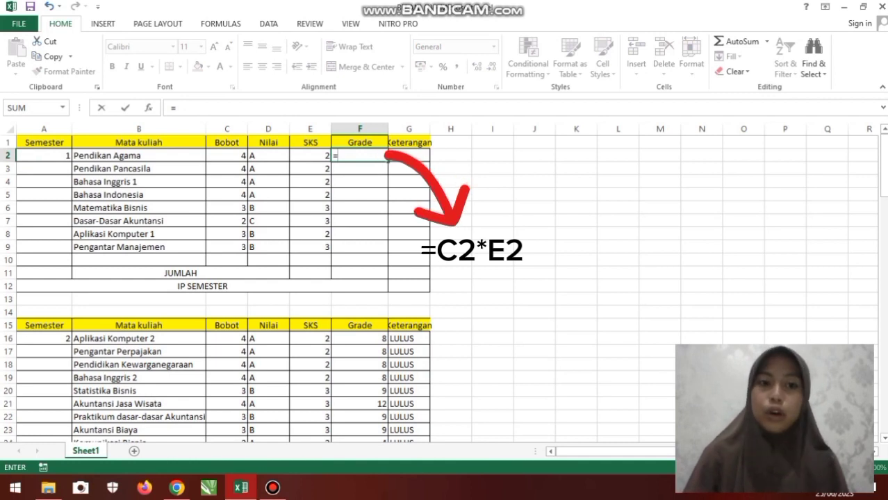
pyautogui.click(227, 156)
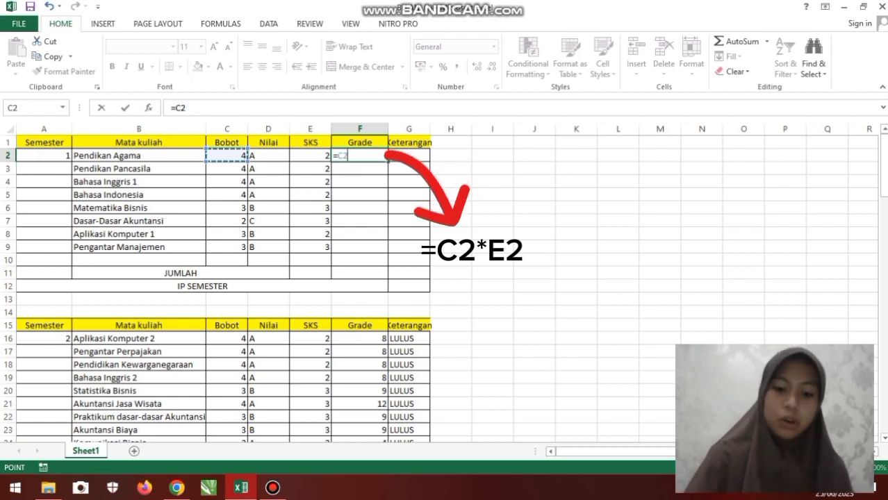
pyautogui.write('*')
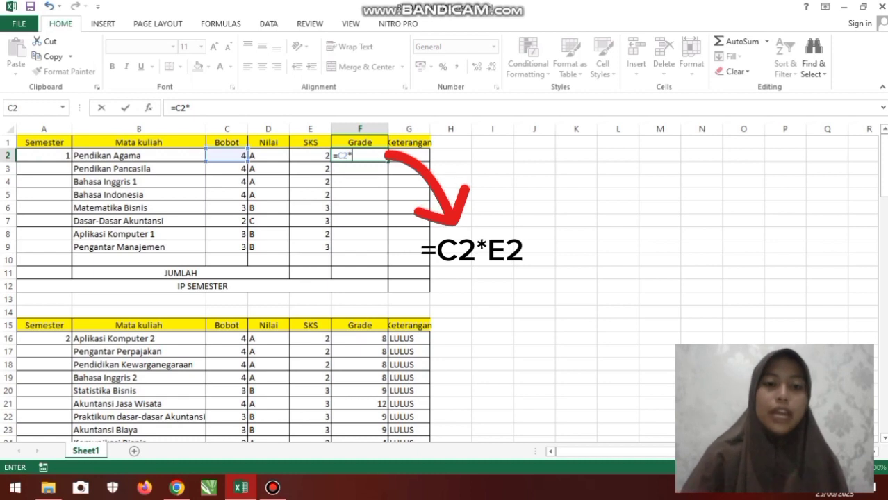
pyautogui.click(310, 156)
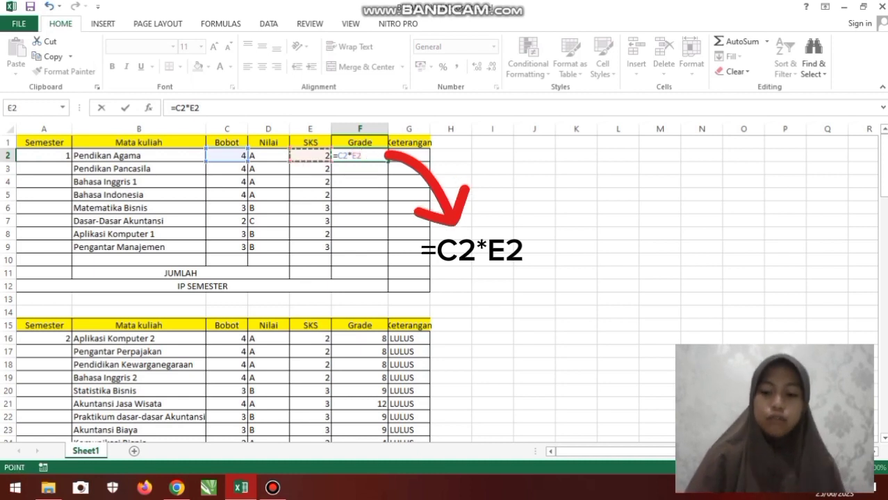
pyautogui.press('Return')
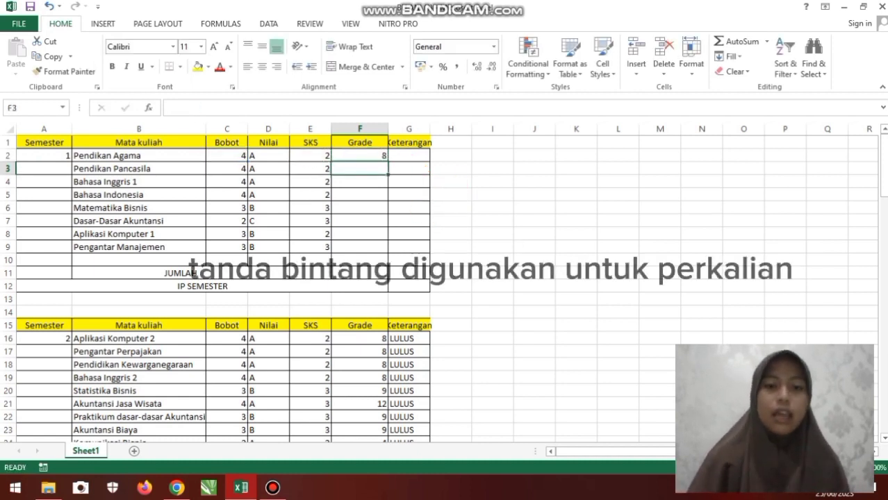
# Fill the Grade formula from F2 down to F9 for all Semester 1 courses.
pyautogui.click(359, 156)
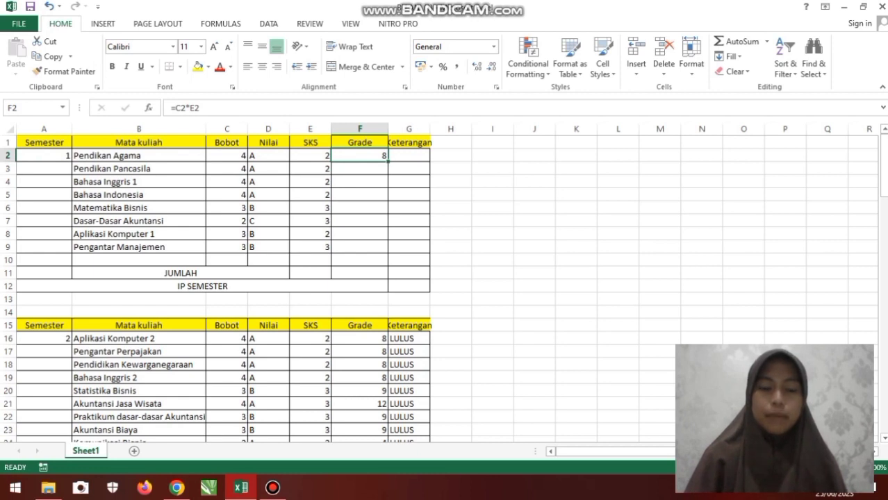
pyautogui.moveTo(389, 162); pyautogui.dragTo(386, 251)
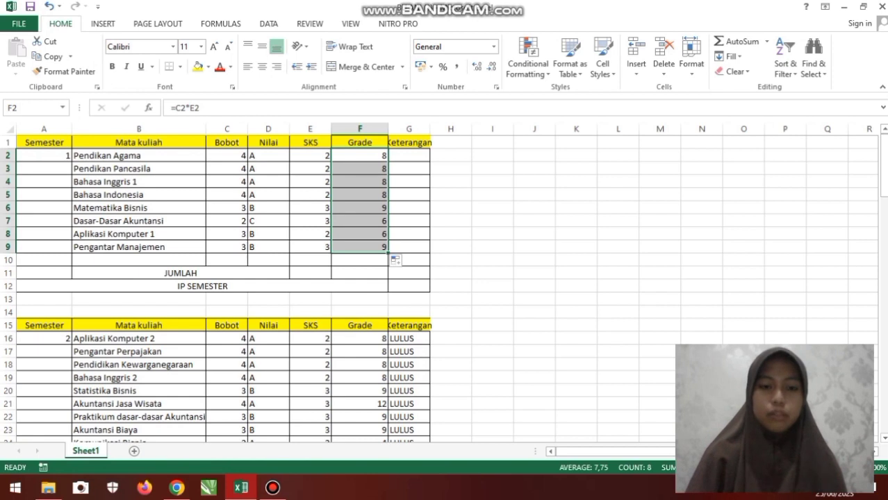
pyautogui.click(409, 234)
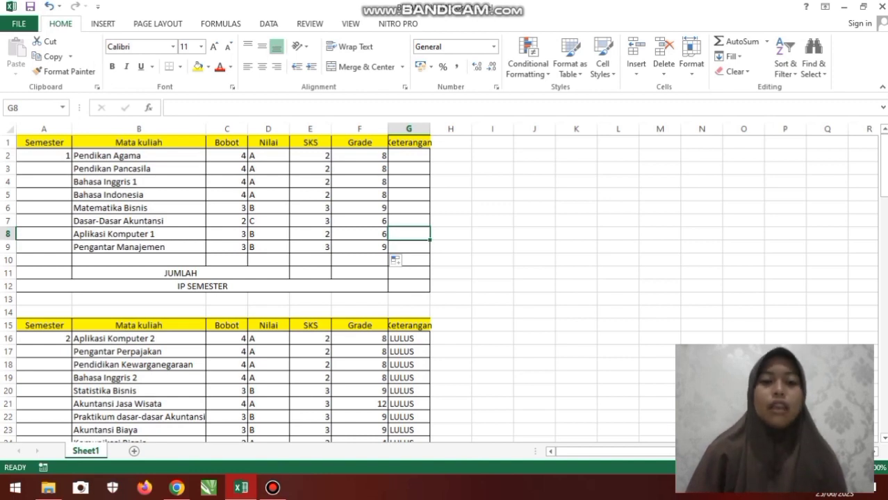
# Change the SKS of Pendikan Agama in E2 to 3.
pyautogui.click(310, 156)
pyautogui.doubleClick(324, 156)
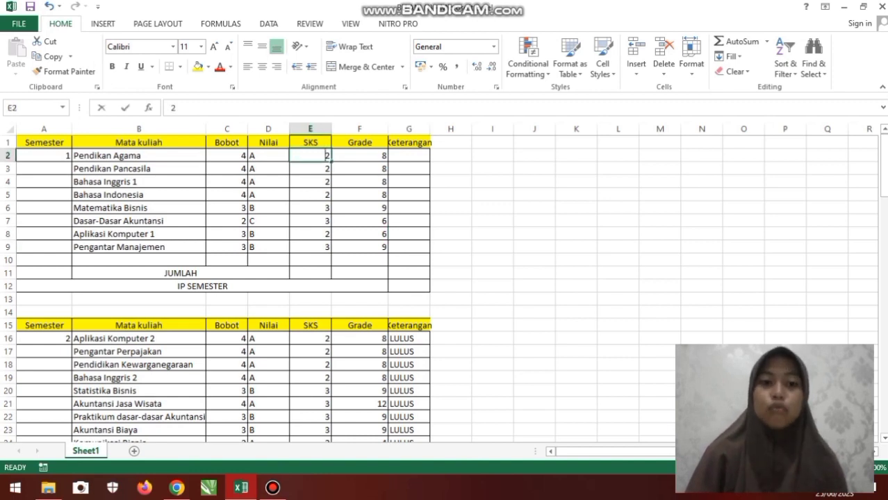
pyautogui.press('BackSpace')
pyautogui.write('3')
pyautogui.press('Return')
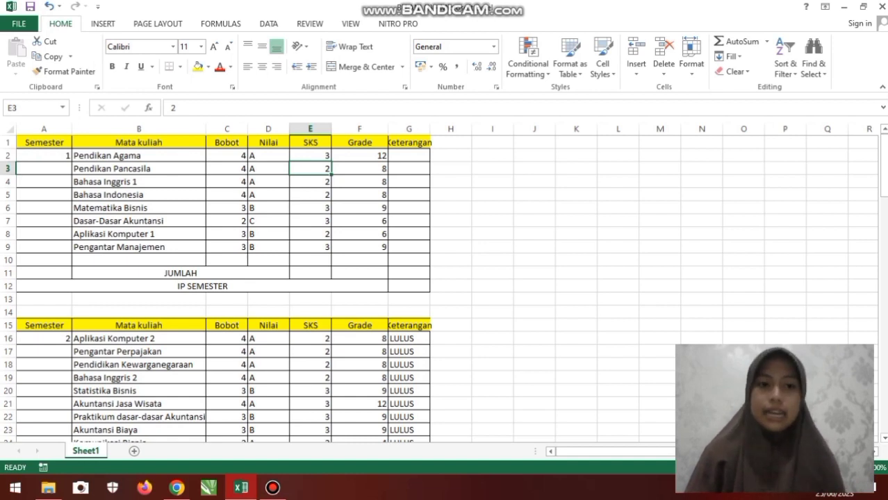
# Begin an IF formula in the Keterangan cell G2 that returns "LULUS" when D2 equals "A".
pyautogui.click(408, 156)
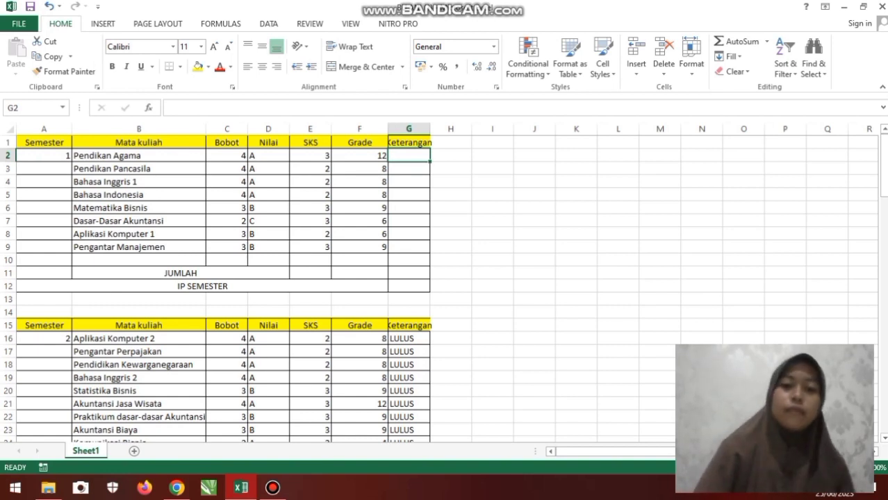
pyautogui.write('=')
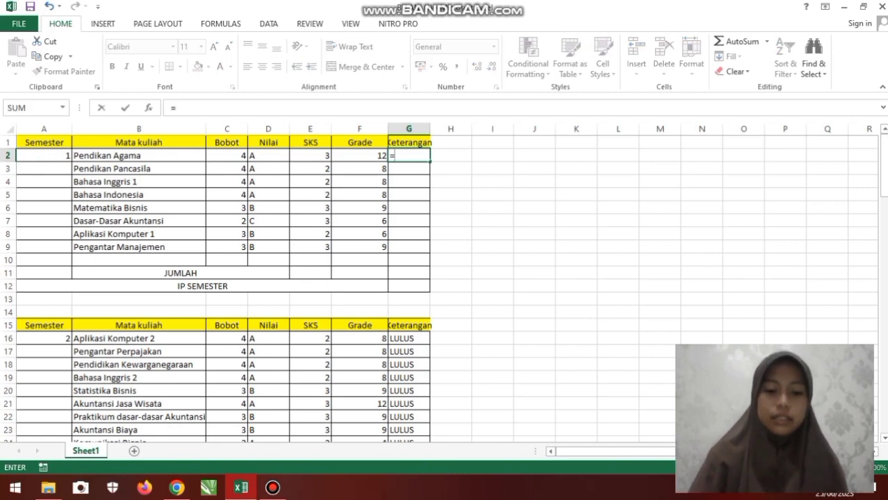
pyautogui.write('I')
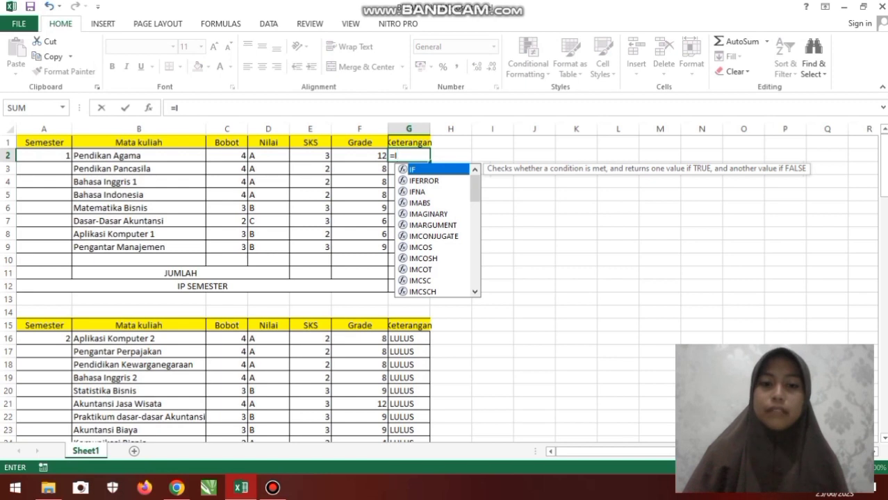
pyautogui.press('Tab')
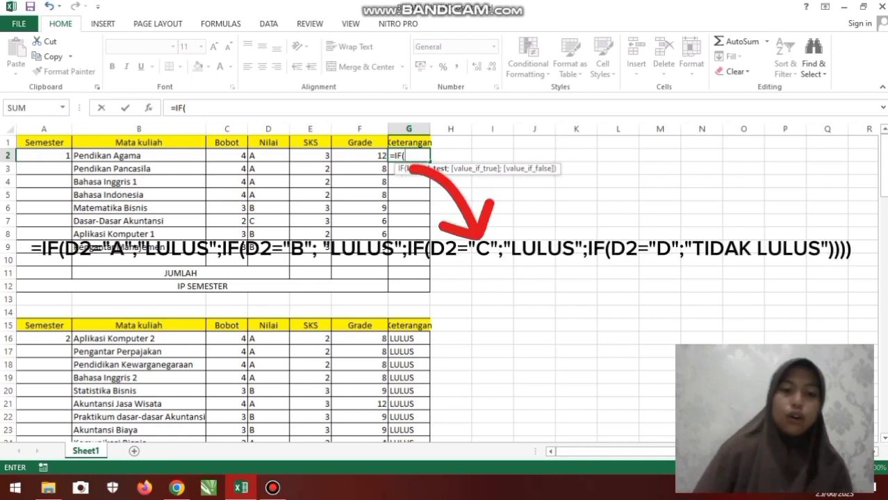
pyautogui.click(268, 156)
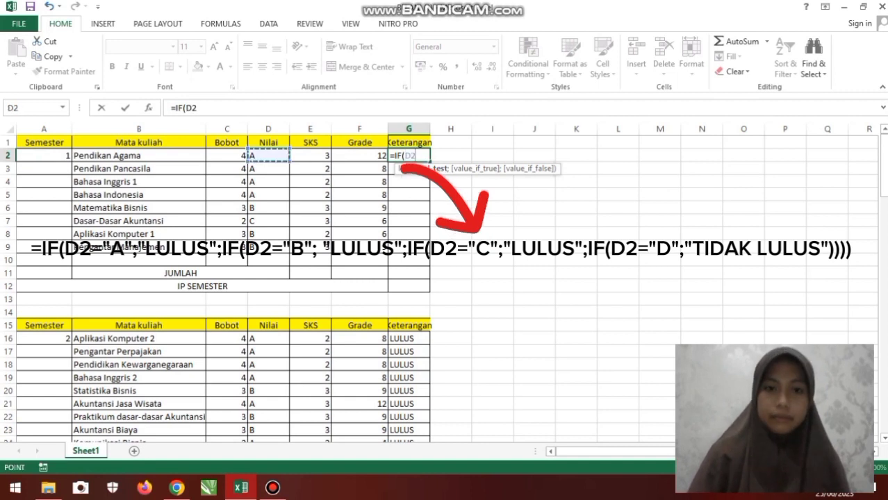
pyautogui.write('=')
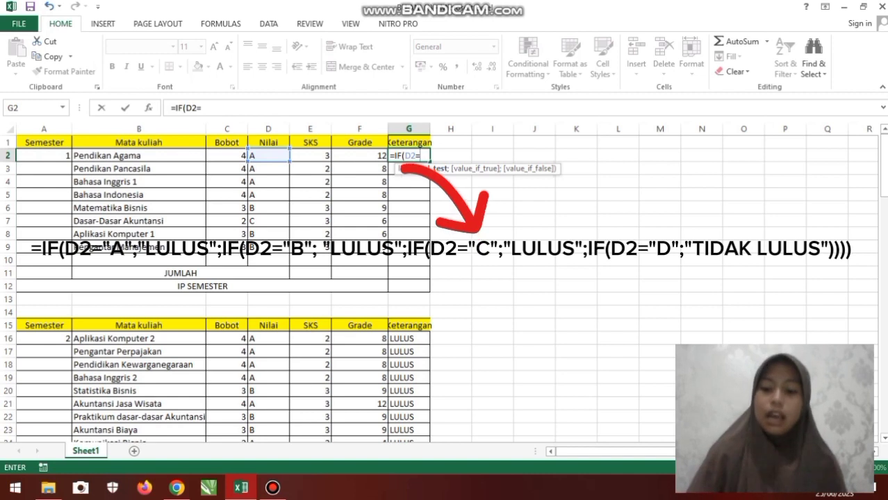
pyautogui.write('"A";"LULUS')
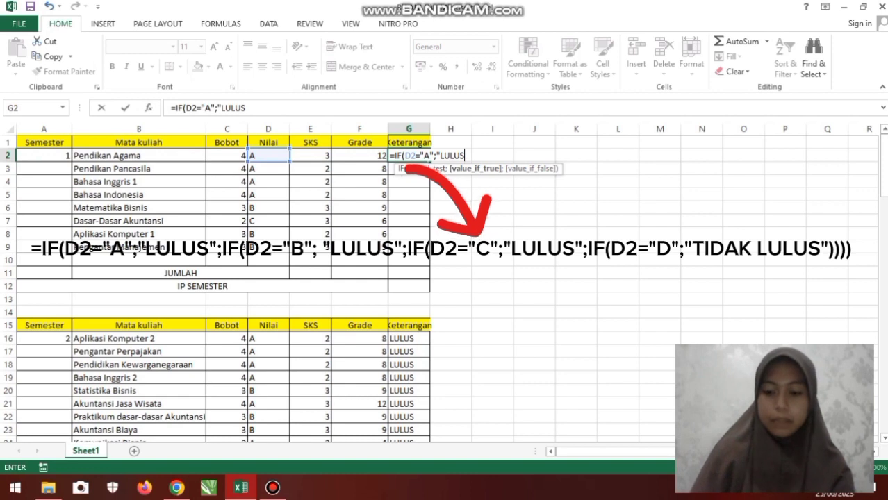
pyautogui.write('"')
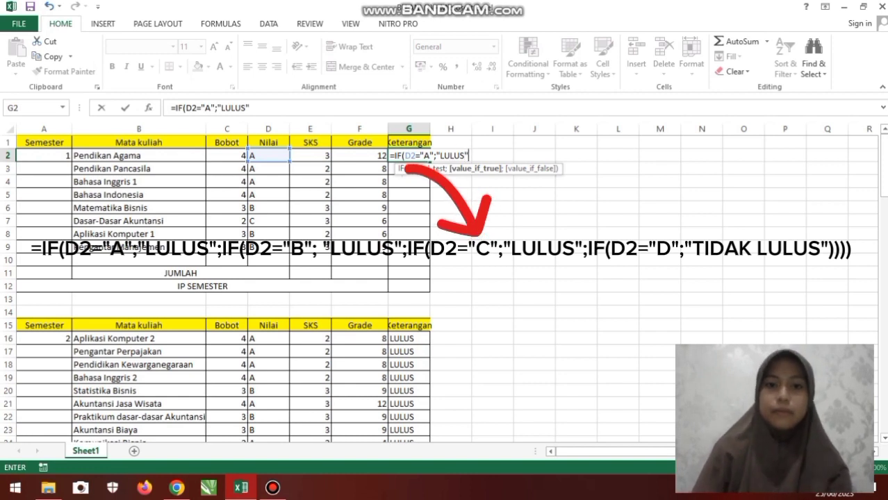
# Nest a second IF in the G2 formula that returns "LULUS" when D2 equals "B".
pyautogui.write(';I')
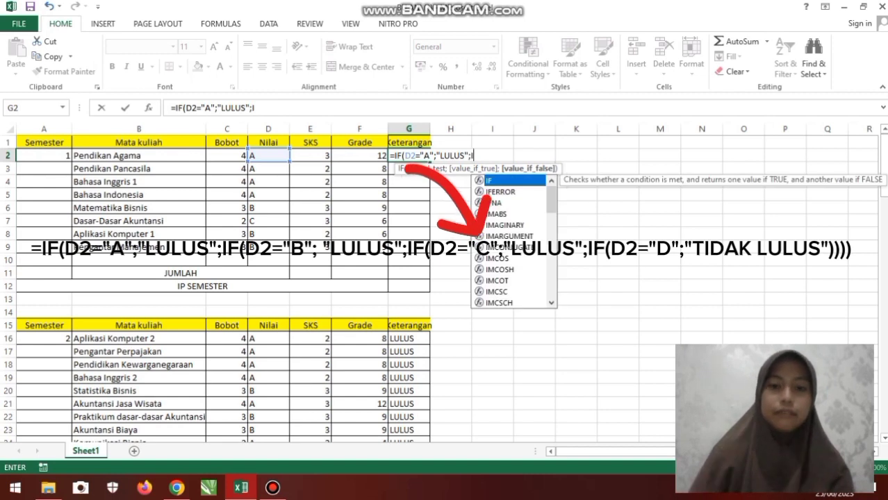
pyautogui.write('F(')
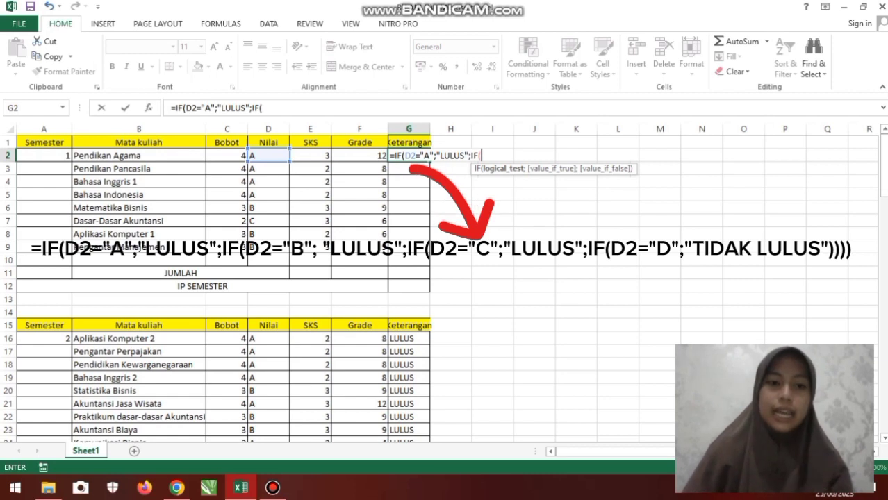
pyautogui.click(269, 156)
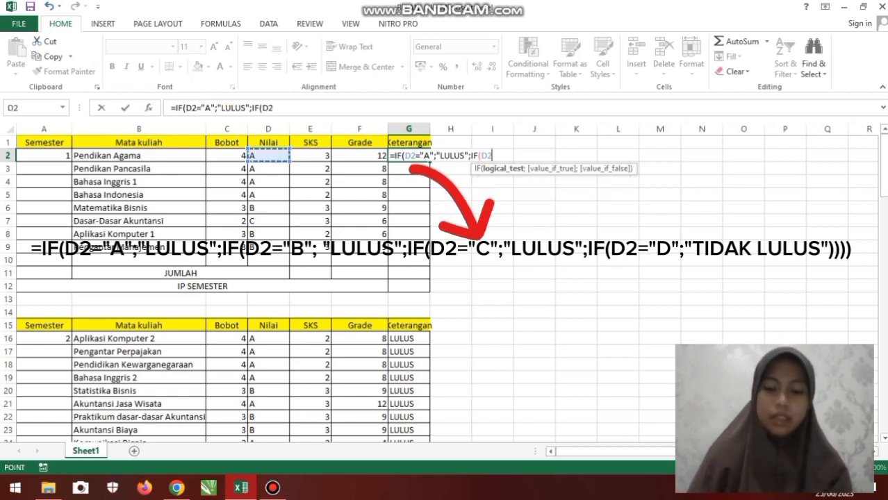
pyautogui.write('="')
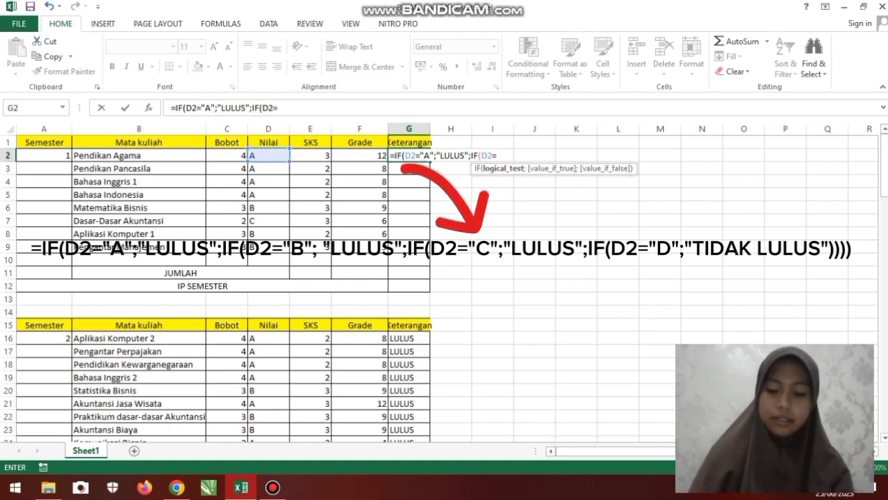
pyautogui.write('B')
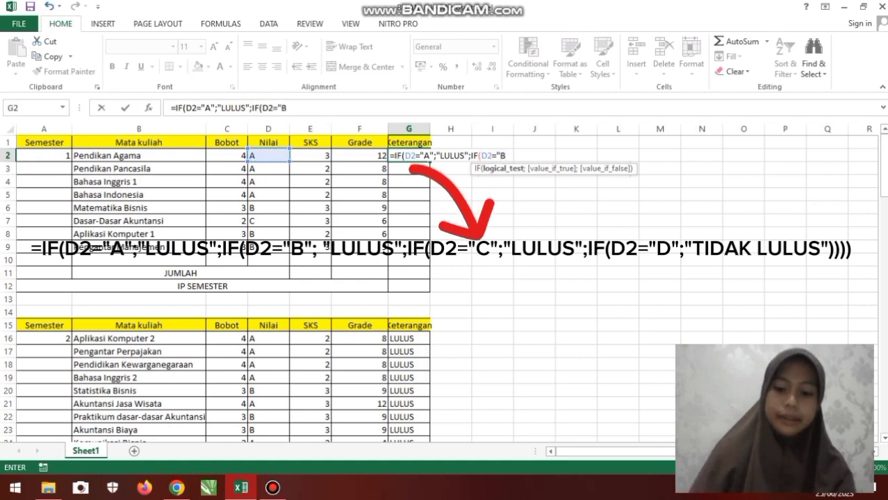
pyautogui.write('";"L')
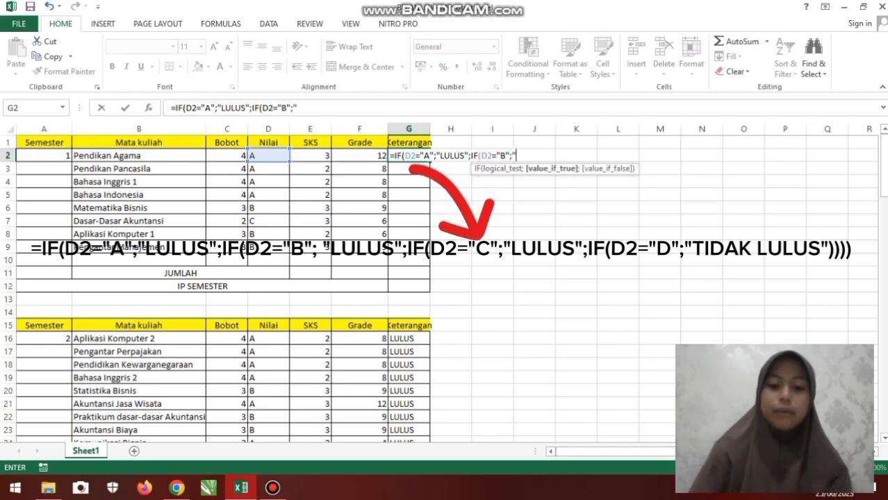
pyautogui.write('ULUS')
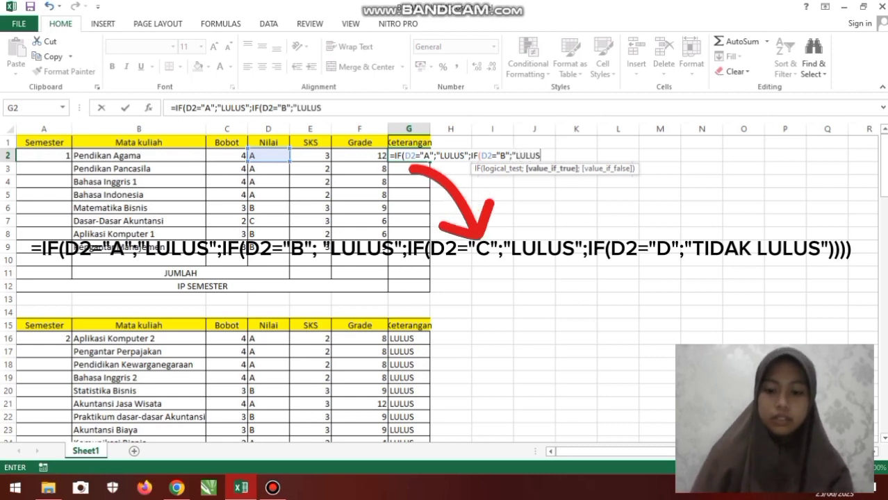
pyautogui.write('"')
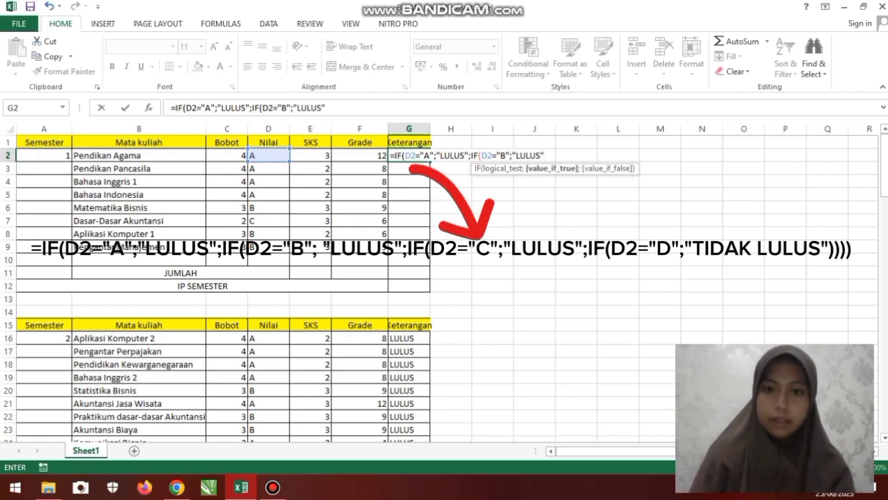
# Nest a third IF in the G2 formula that returns "LULUS" when D2 equals "C".
pyautogui.write(';')
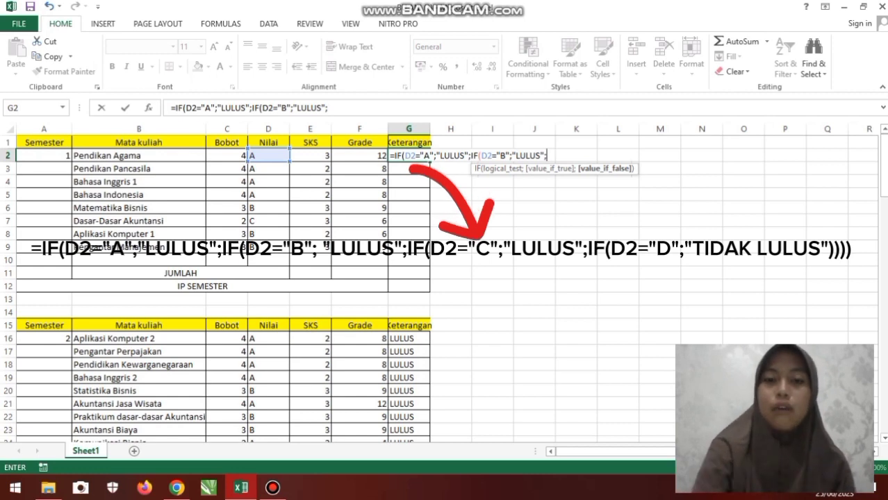
pyautogui.write('I')
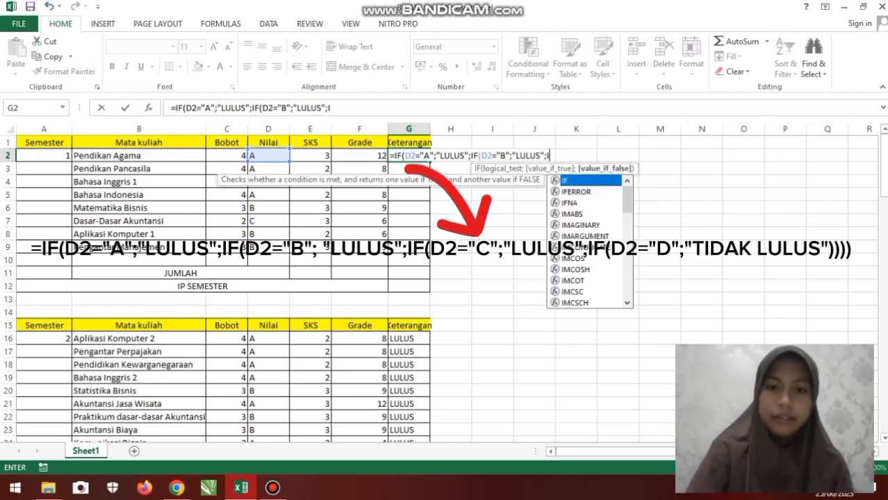
pyautogui.write('F(')
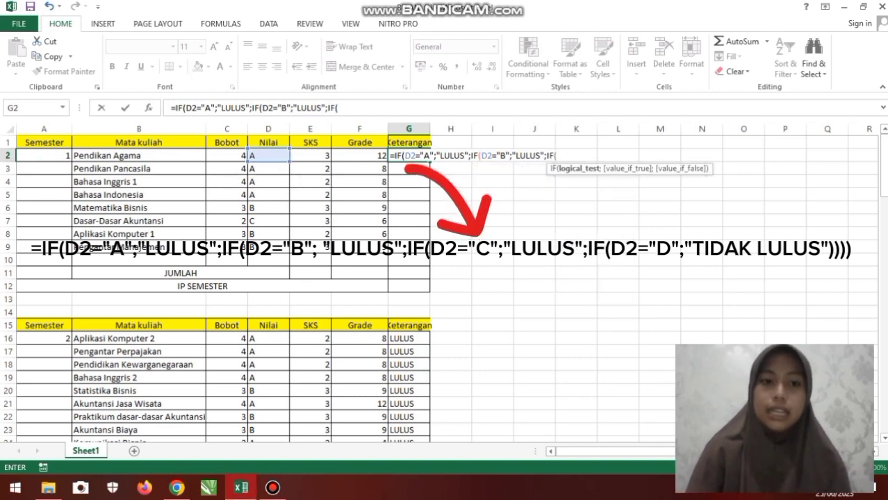
pyautogui.click(268, 156)
pyautogui.write('=')
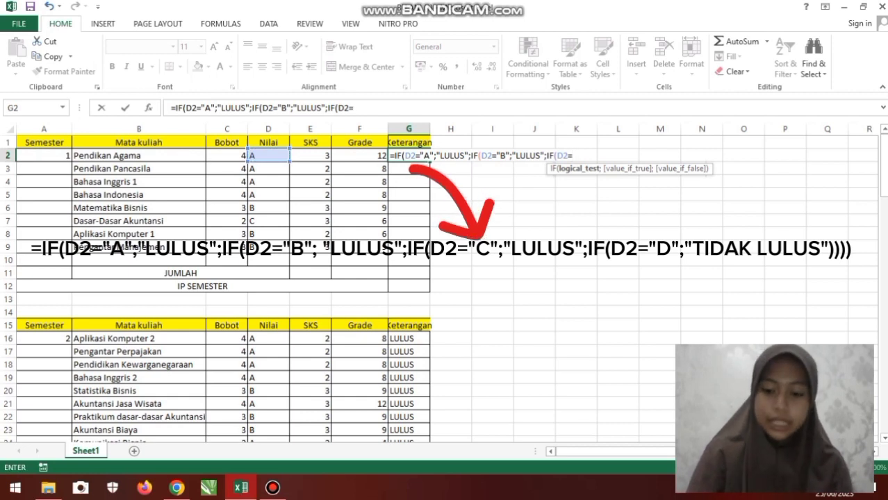
pyautogui.write('"C')
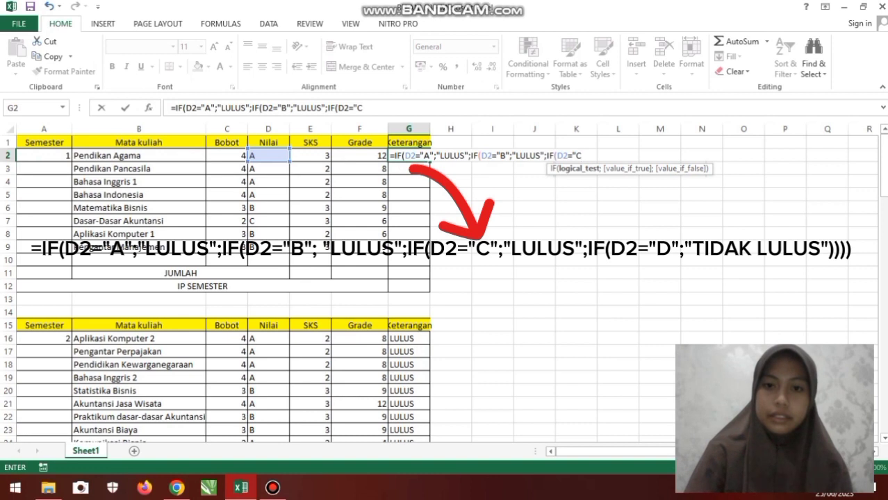
pyautogui.write('"')
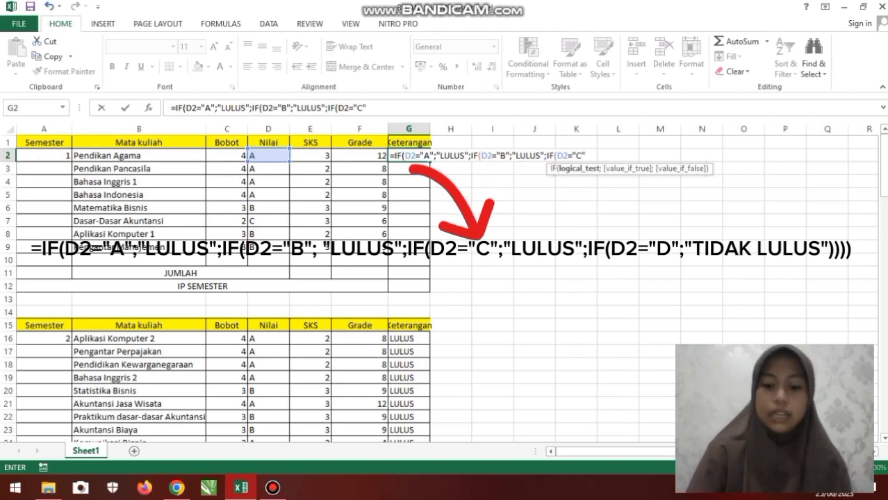
pyautogui.write(';"LULUS')
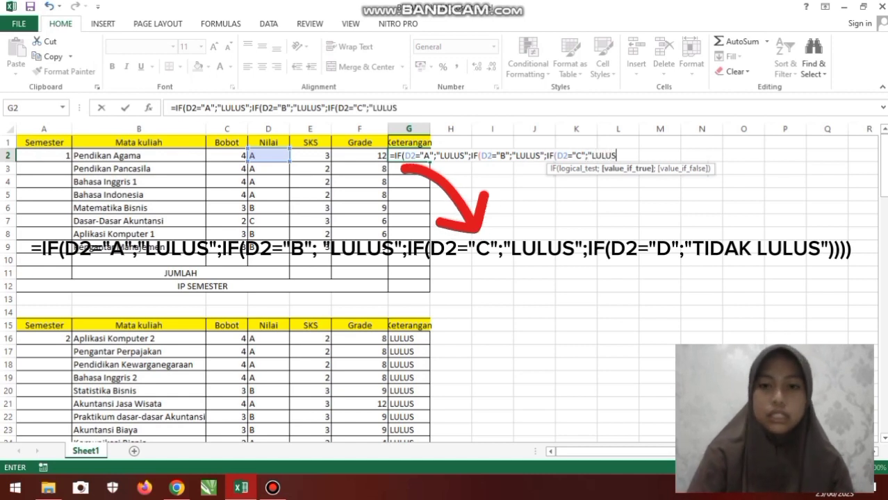
pyautogui.write('"')
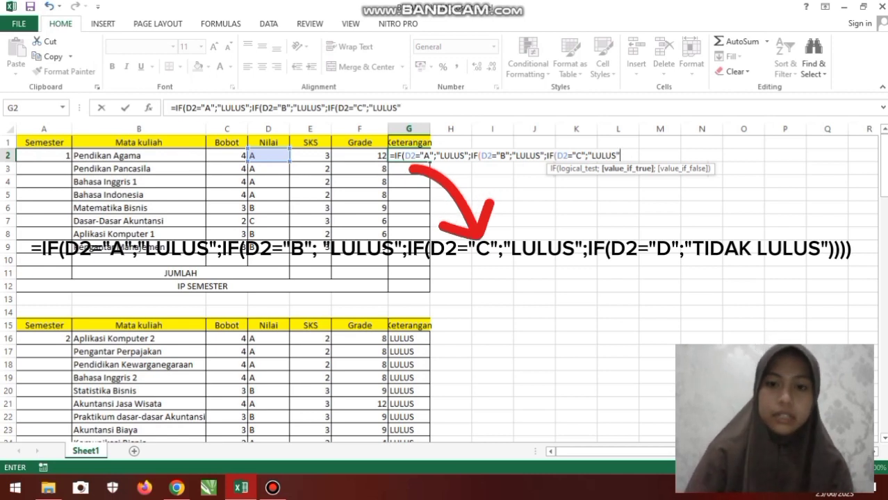
# Nest a fourth IF in the G2 formula that returns "TIDAK LULUS" when D2 equals "D", and complete the formula.
pyautogui.write(';')
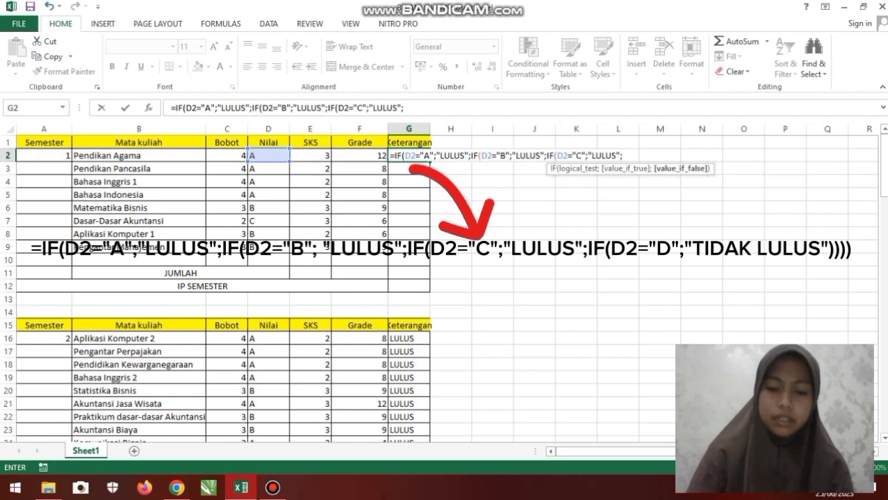
pyautogui.write('I')
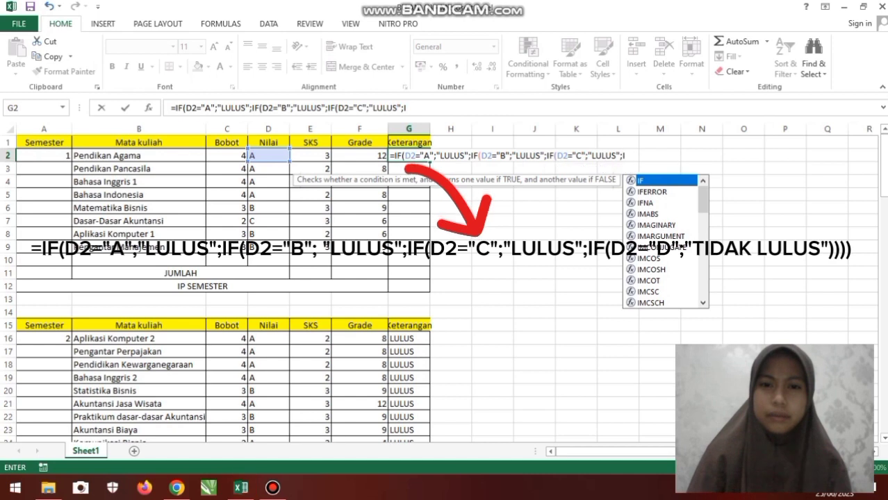
pyautogui.write('F(')
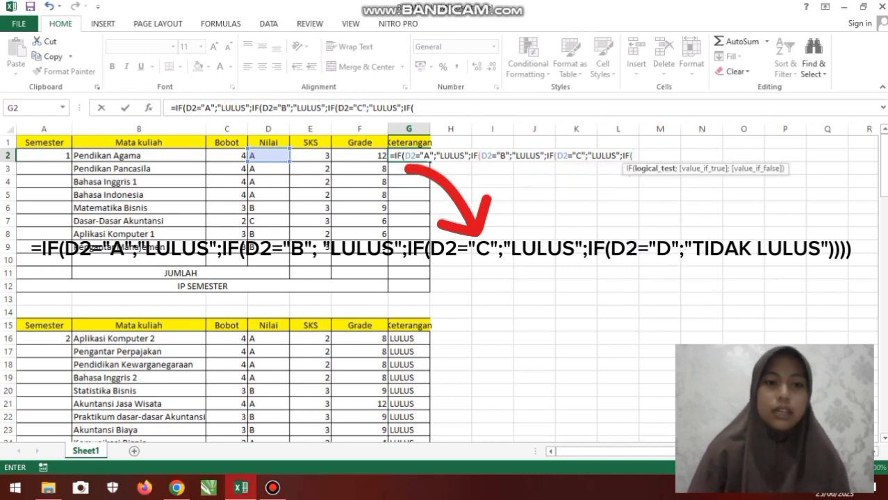
pyautogui.click(268, 156)
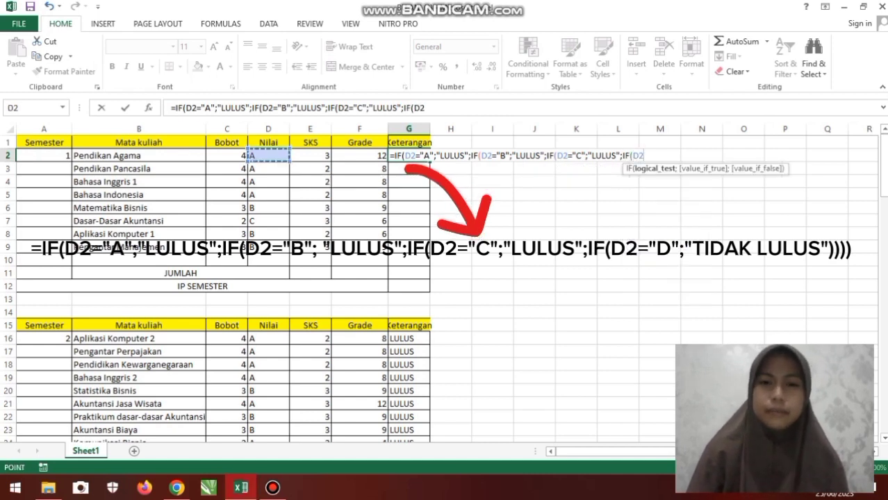
pyautogui.write('=')
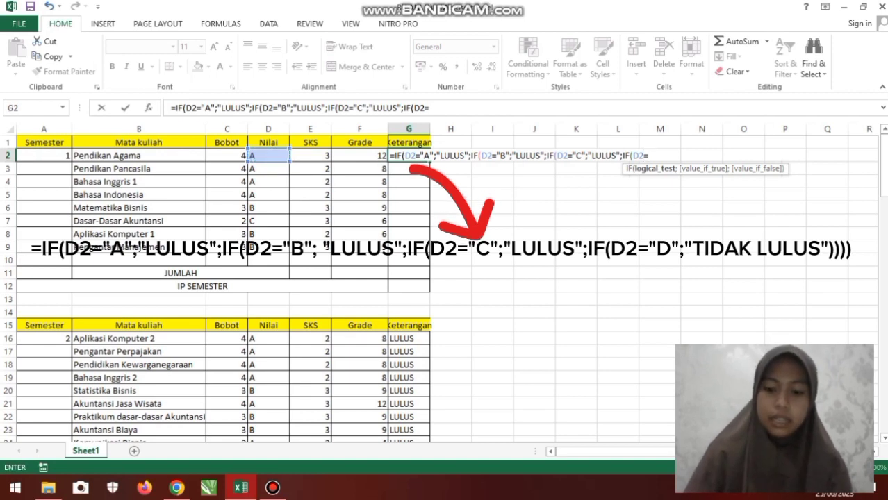
pyautogui.write('"')
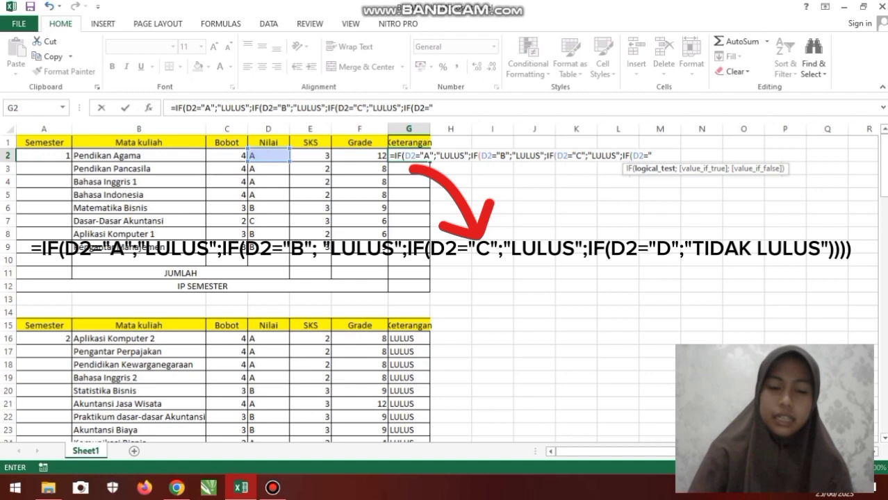
pyautogui.write('D";')
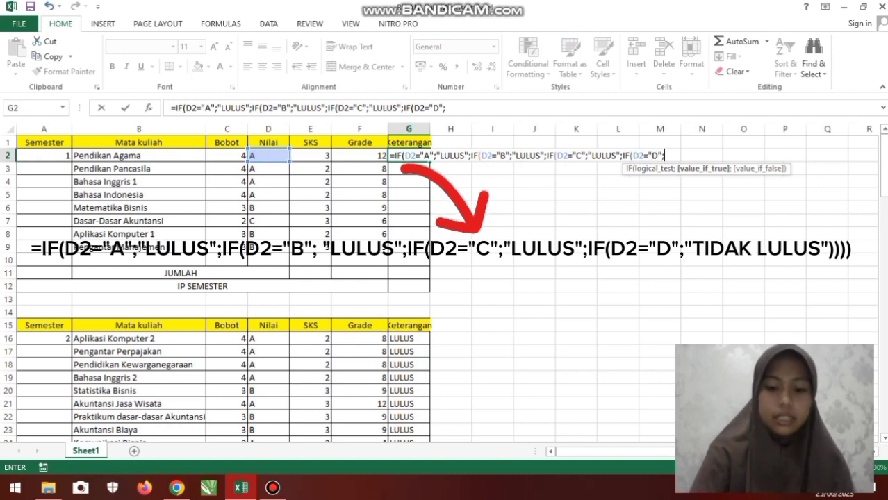
pyautogui.write('"')
pyautogui.write('TI')
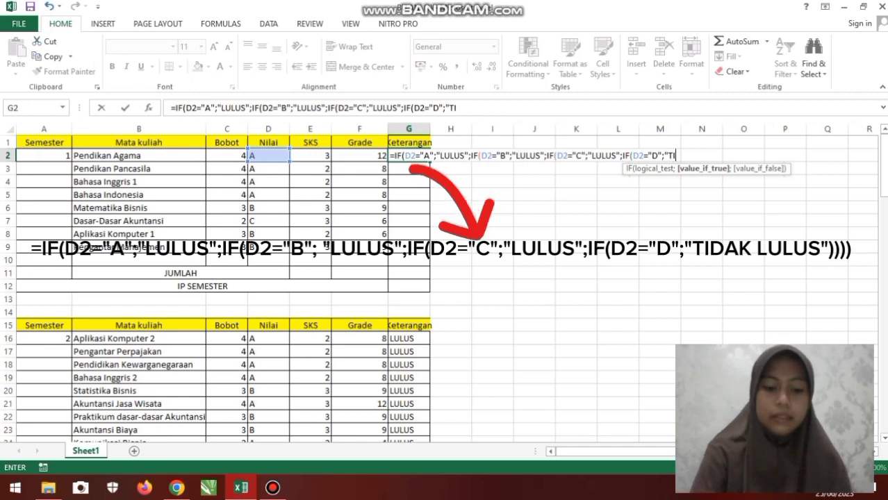
pyautogui.write('DAK LULUS')
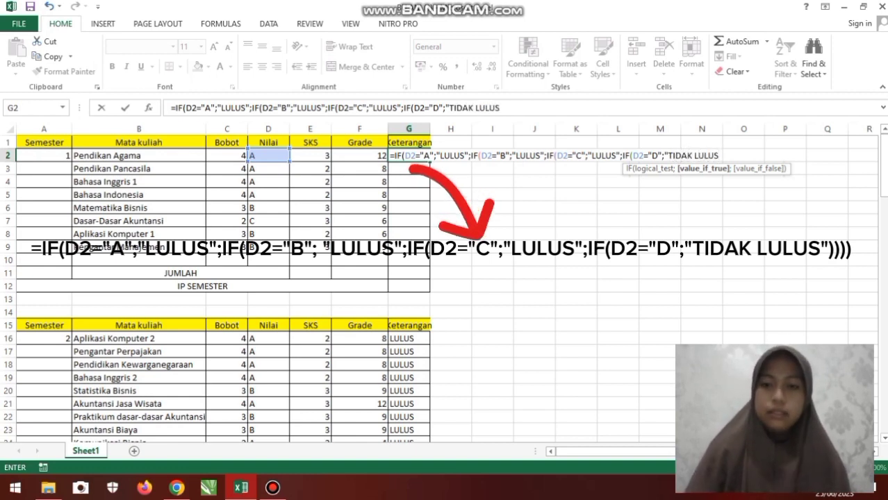
pyautogui.write('"')
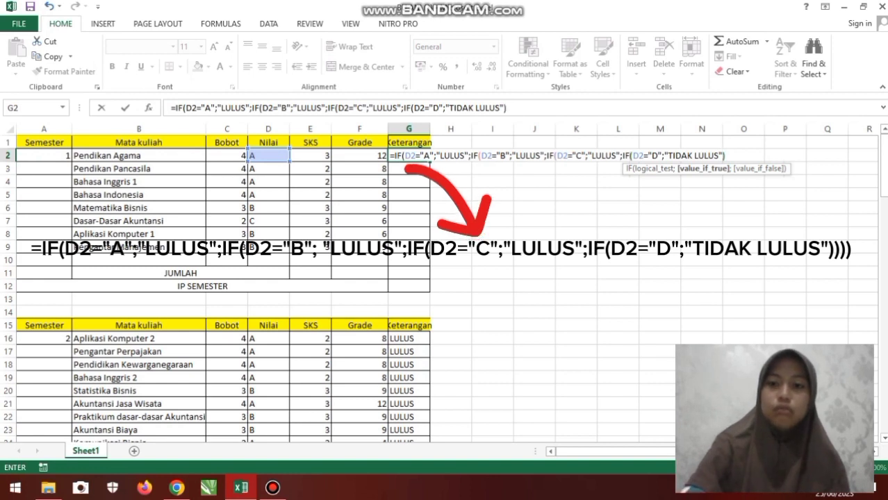
pyautogui.write('))))')
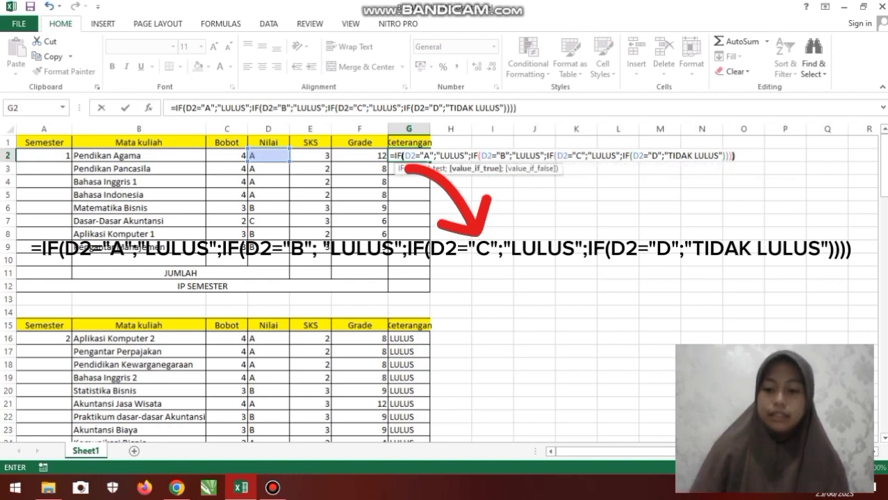
pyautogui.press('Return')
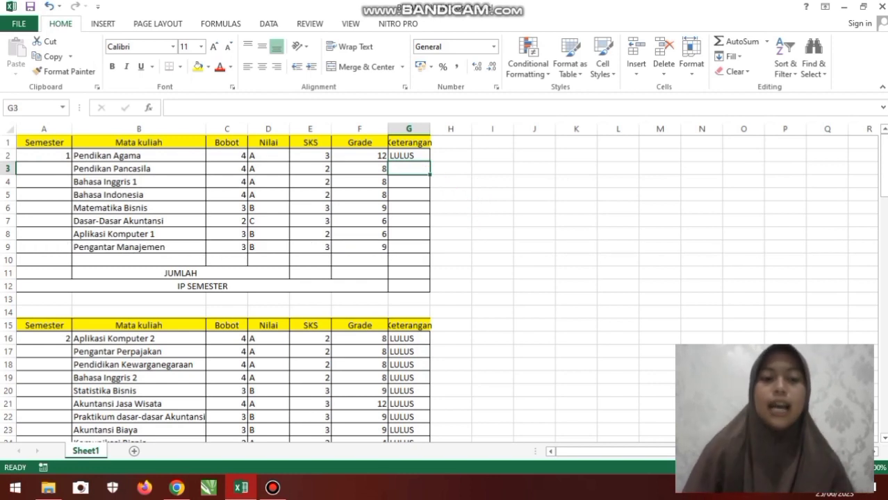
# Copy the Keterangan formula from G2 down through G9.
pyautogui.click(408, 156)
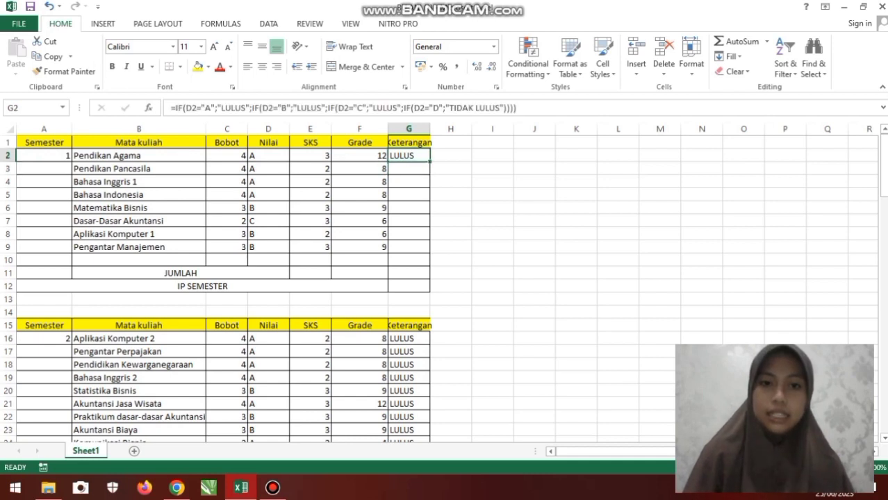
pyautogui.moveTo(430, 161); pyautogui.dragTo(431, 252)
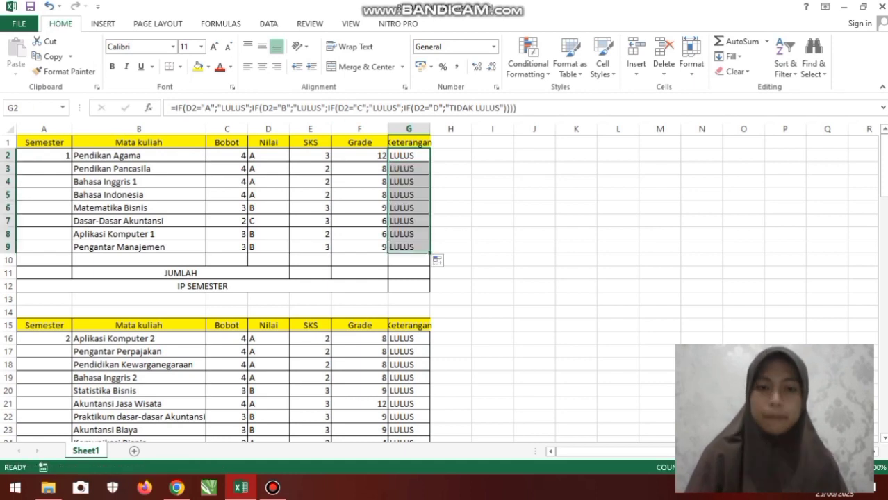
pyautogui.click(359, 182)
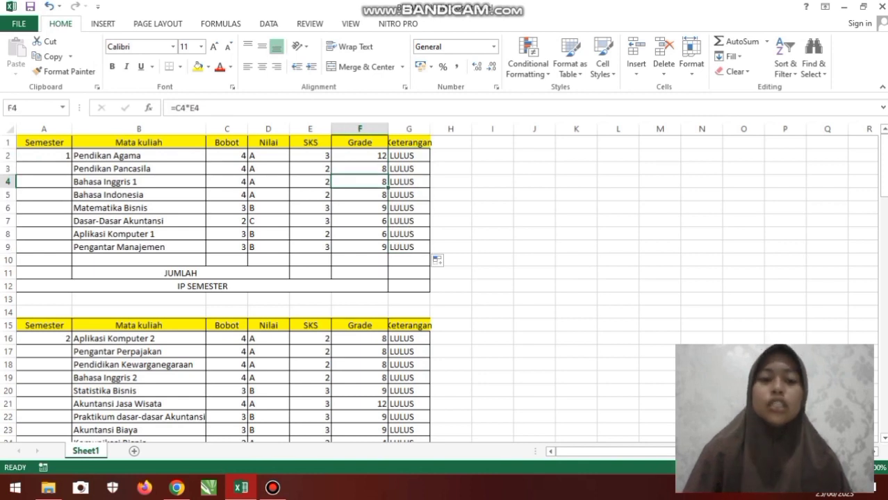
# Change the Nilai of Pendikan Pancasila in D3 to D.
pyautogui.doubleClick(269, 169)
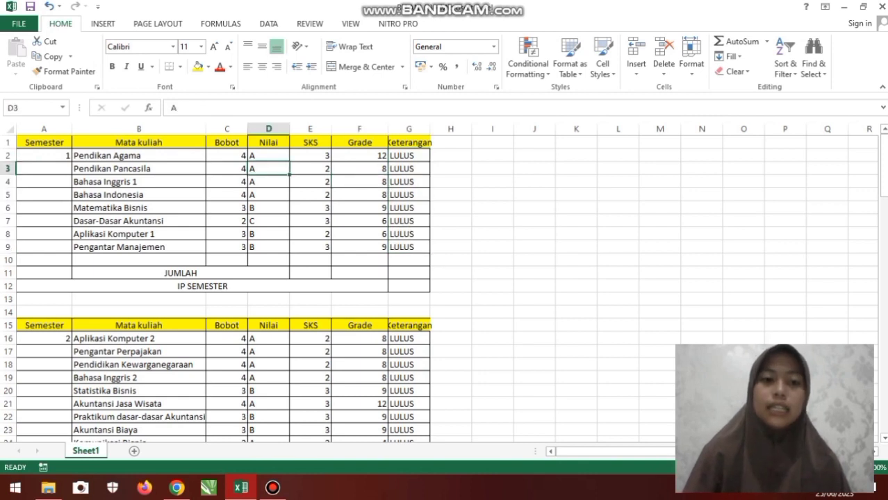
pyautogui.press('BackSpace')
pyautogui.write('D')
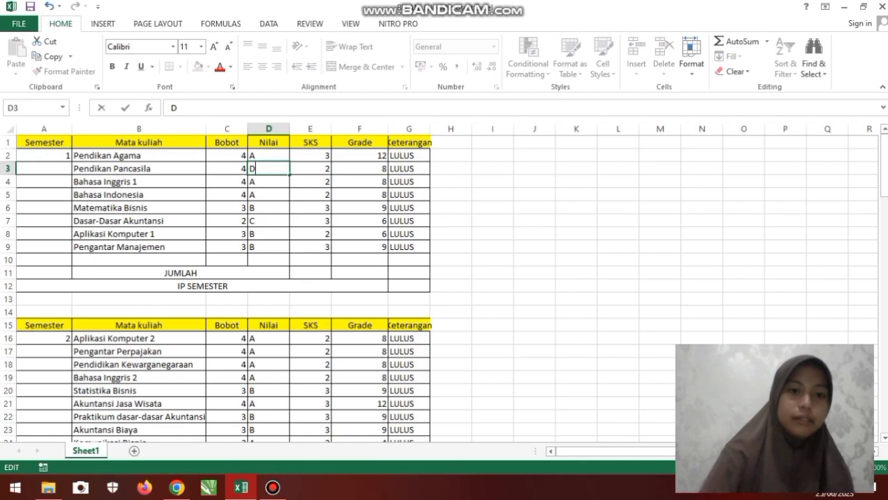
pyautogui.press('Return')
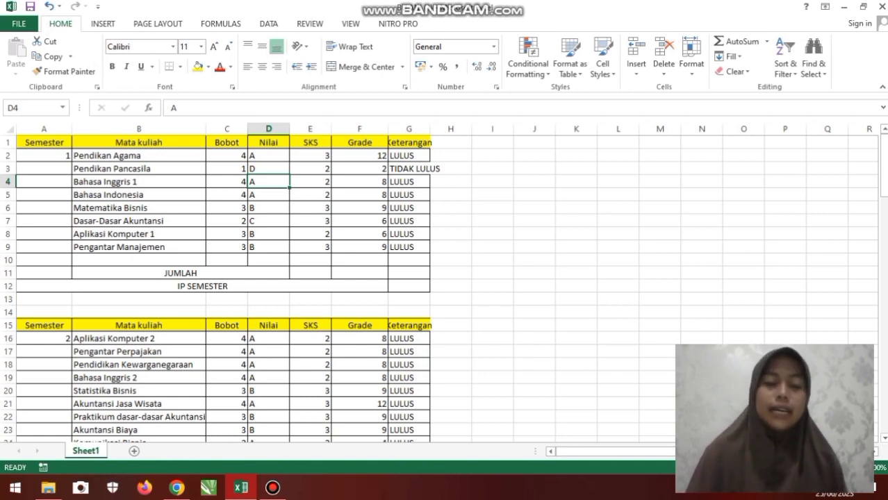
# Total the Semester 1 SKS values in the JUMLAH cell E11 with a SUM of E2:E9.
pyautogui.click(311, 273)
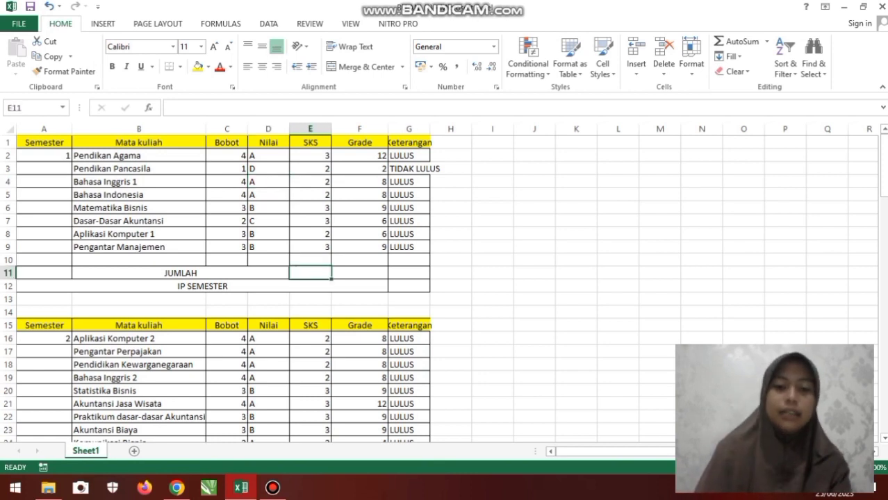
pyautogui.write('=SU')
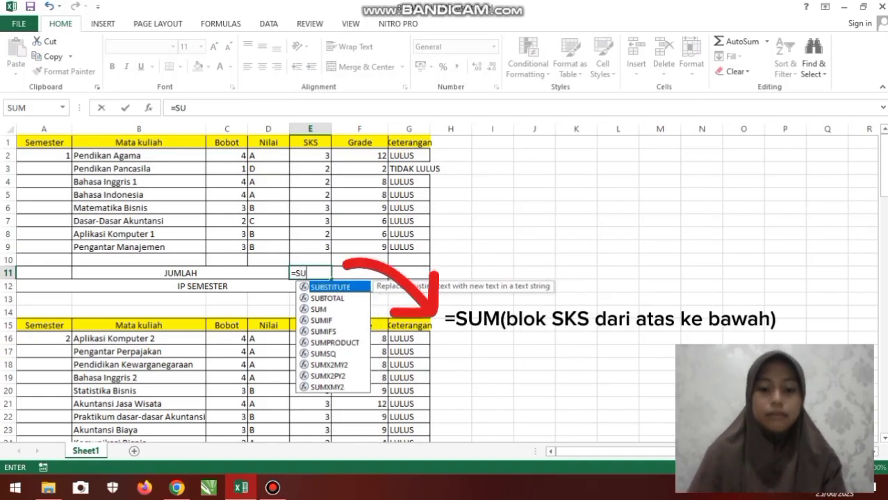
pyautogui.write('M')
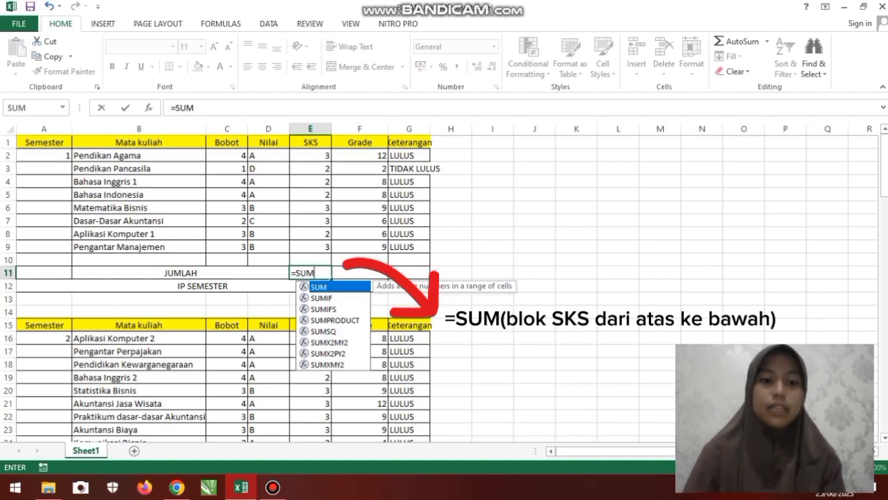
pyautogui.write('(')
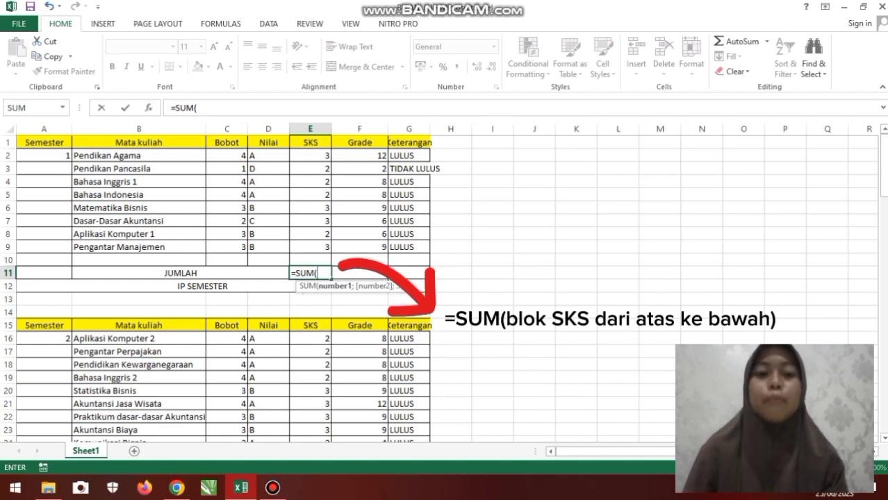
pyautogui.click(311, 156)
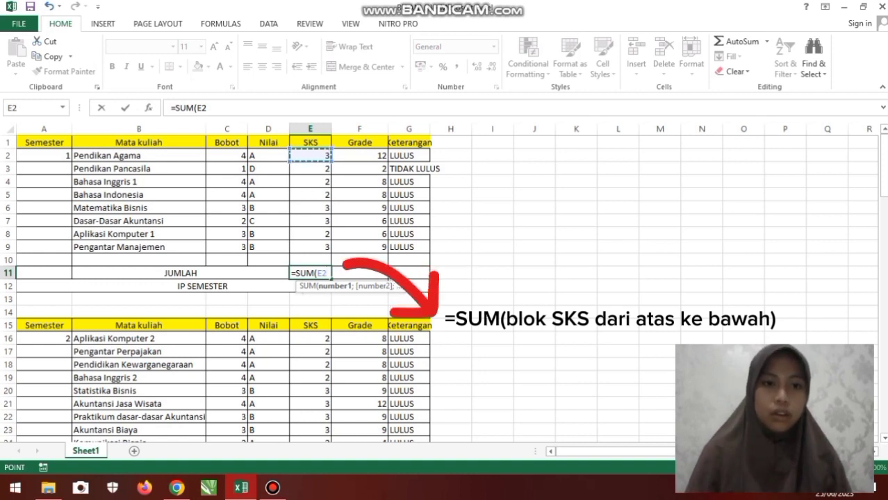
pyautogui.hotkey('shift', 'Down')
pyautogui.hotkey('shift', 'Down')
pyautogui.hotkey('shift', 'Down')
pyautogui.hotkey('shift', 'Down')
pyautogui.hotkey('shift', 'Down')
pyautogui.hotkey('shift', 'Down')
pyautogui.hotkey('shift', 'Down')
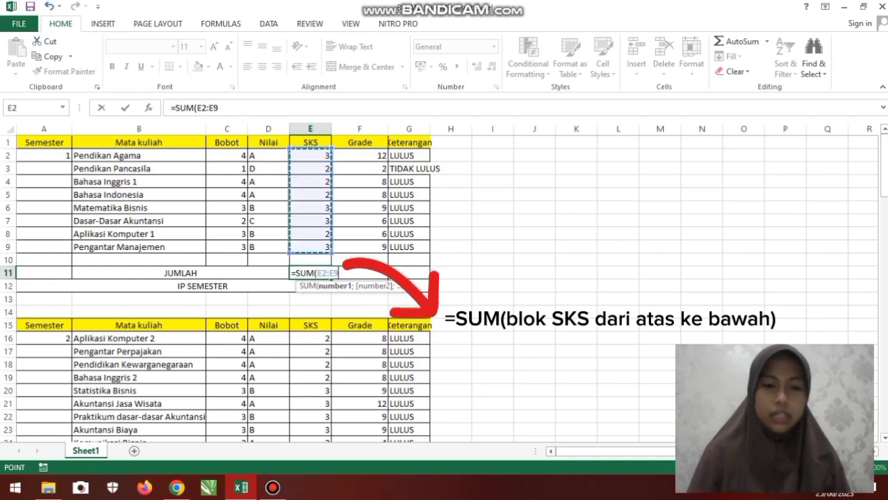
pyautogui.press('Return')
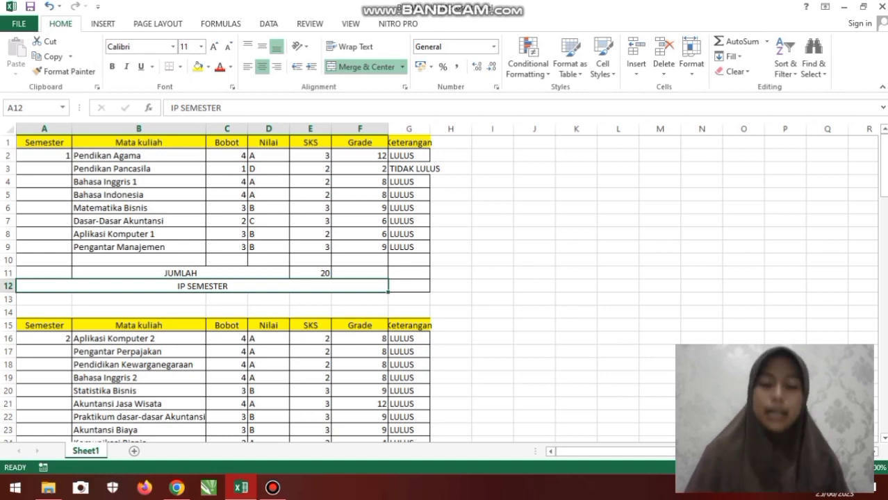
# Total the Semester 1 Grade values in the JUMLAH cell F11 with a SUM of F2:F9.
pyautogui.click(359, 273)
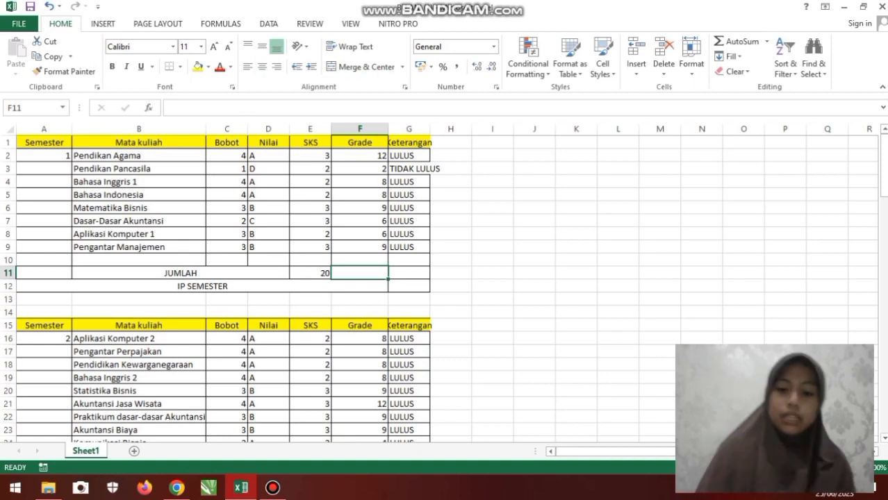
pyautogui.write('=SUM')
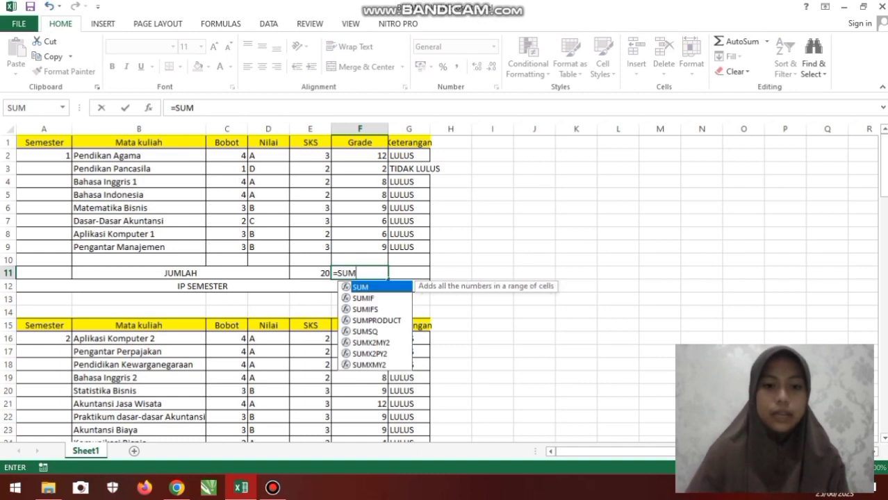
pyautogui.write('(')
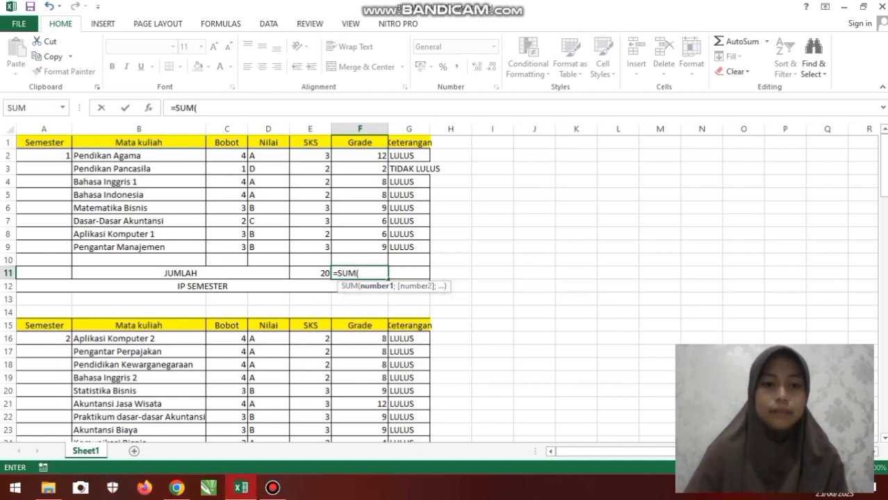
pyautogui.click(360, 156)
pyautogui.moveTo(360, 156); pyautogui.dragTo(379, 251)
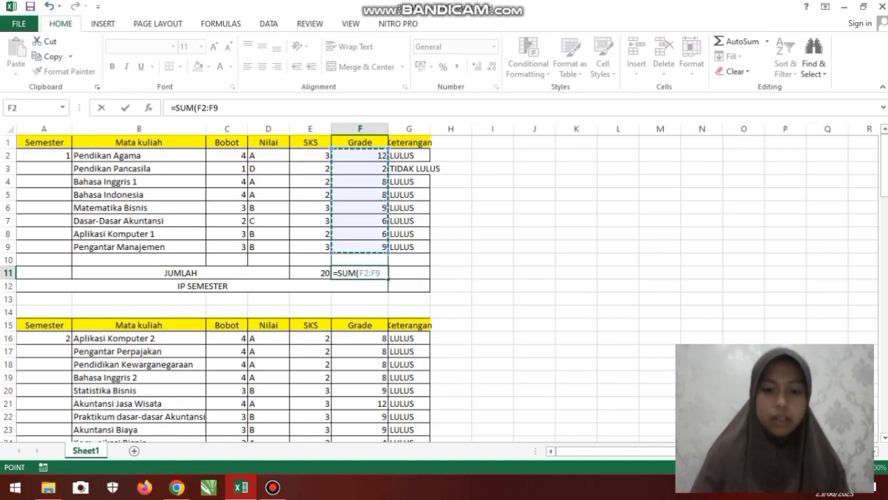
pyautogui.press('Return')
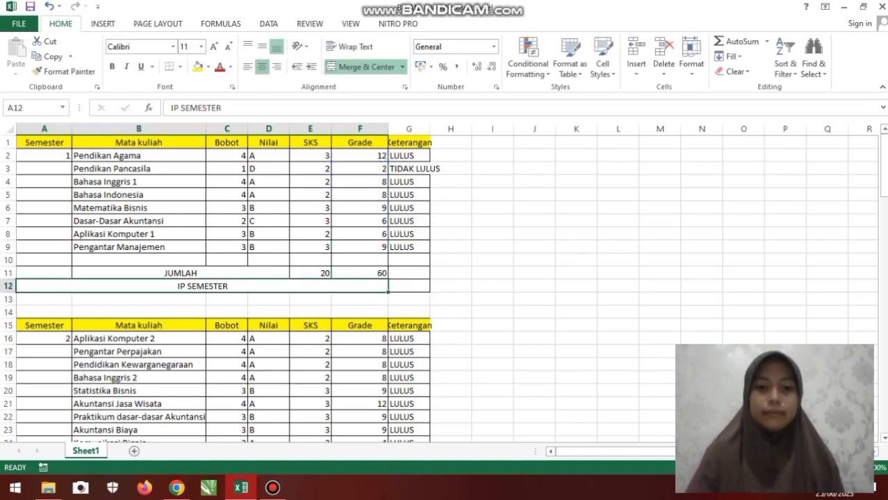
# Calculate the IP SEMESTER in G12 by dividing the Grade total F11 by the SKS total E11.
pyautogui.click(408, 286)
pyautogui.write('=')
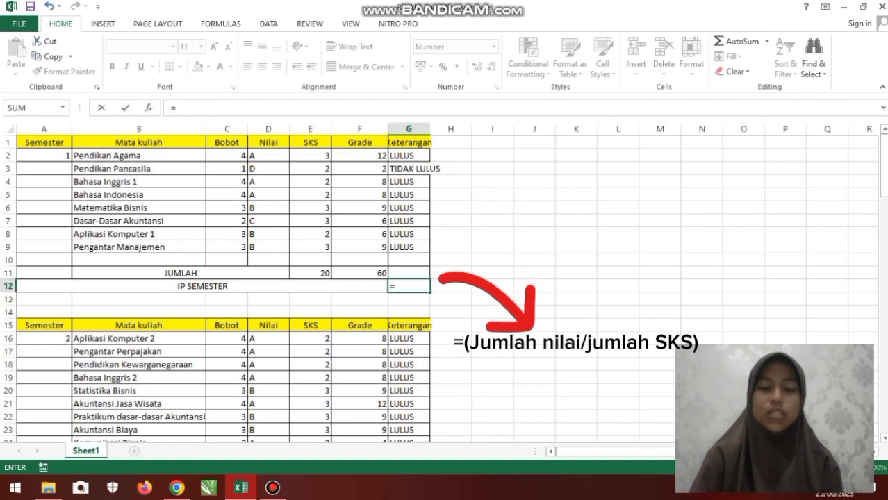
pyautogui.click(360, 274)
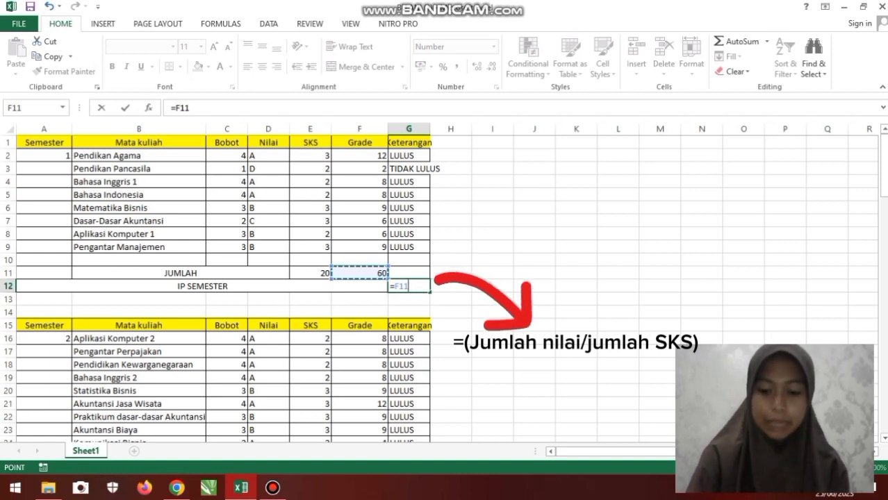
pyautogui.write('/')
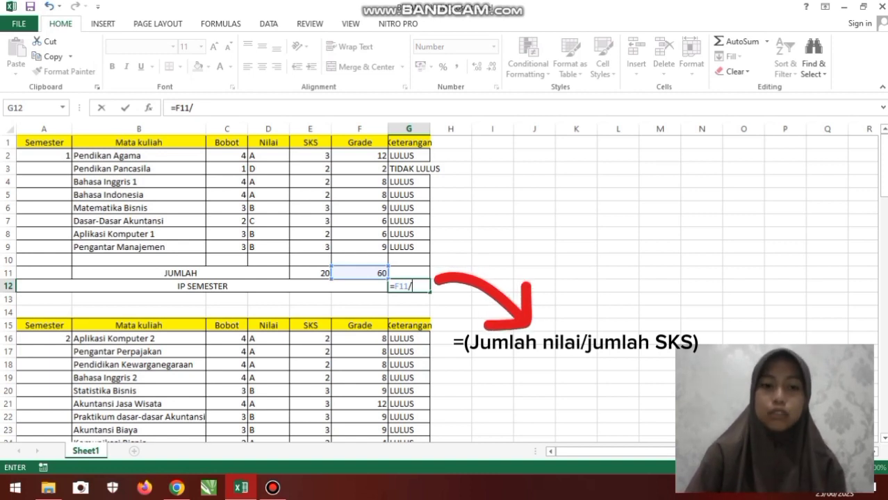
pyautogui.click(310, 273)
pyautogui.press('Return')
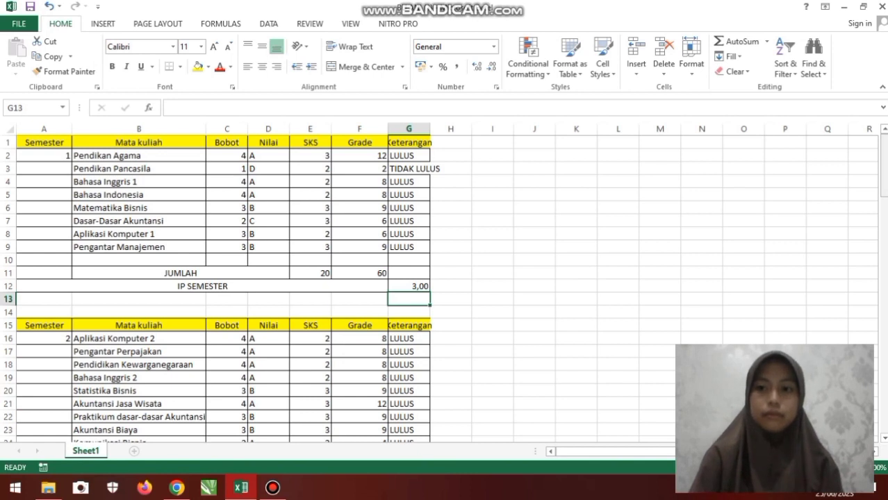
pyautogui.moveTo(885, 163); pyautogui.dragTo(884, 192)
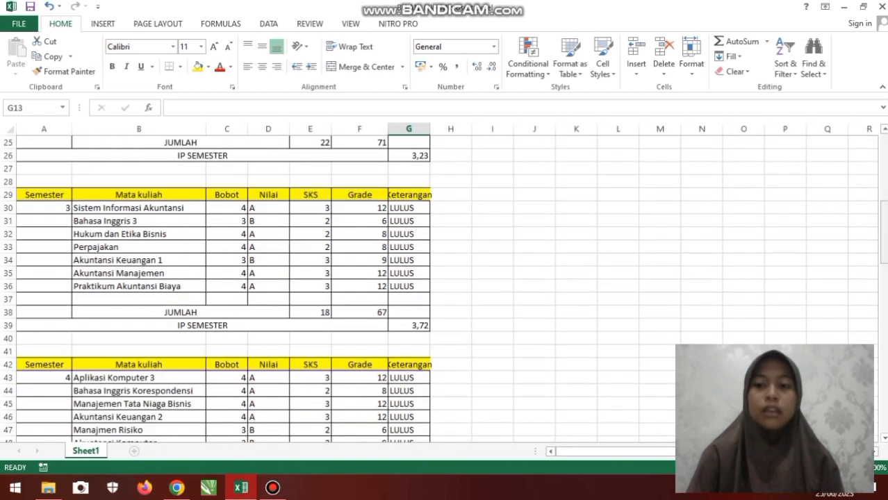
# Change the title above the semester IPS table in J98 to "Tabel dari IP Semester".
pyautogui.moveTo(884, 244); pyautogui.dragTo(884, 210)
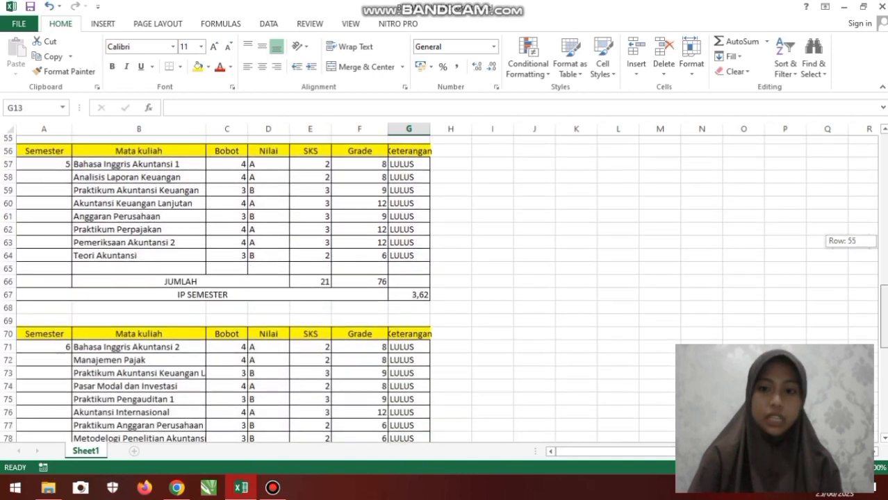
pyautogui.moveTo(883, 312); pyautogui.dragTo(883, 323)
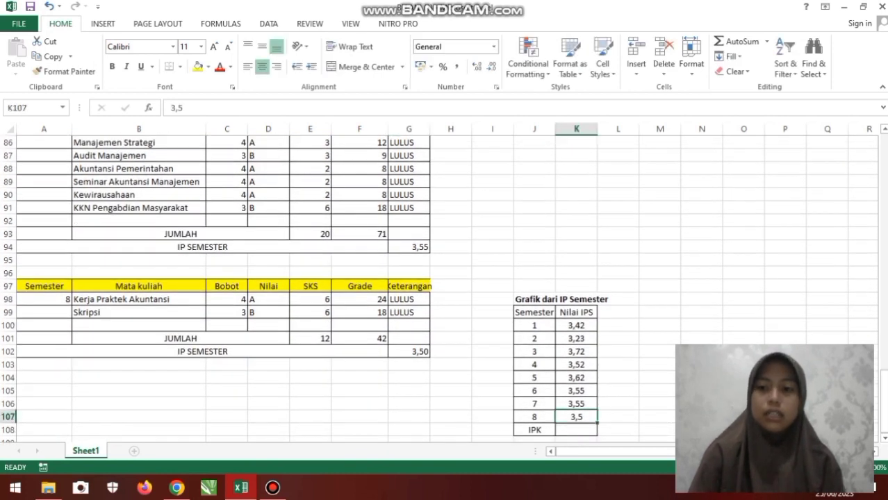
pyautogui.moveTo(883, 401)
pyautogui.mouseDown()
pyautogui.moveTo(883, 262)
pyautogui.moveTo(883, 401)
pyautogui.mouseUp()
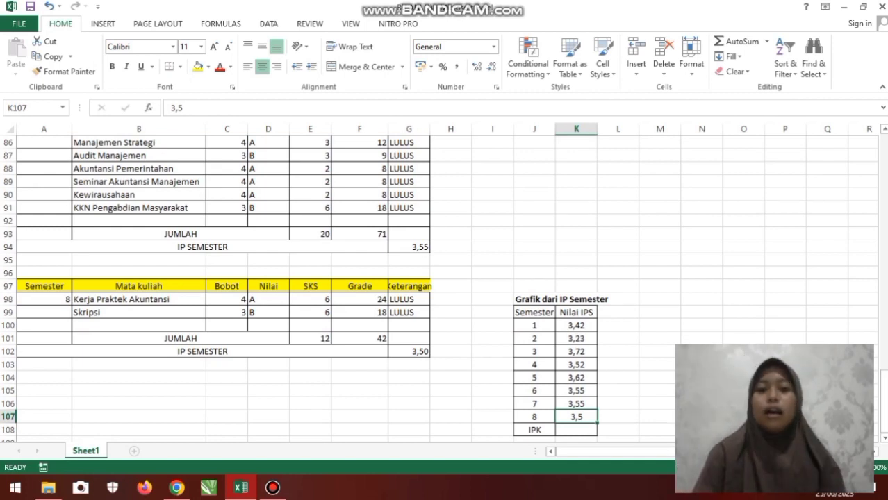
pyautogui.doubleClick(541, 299)
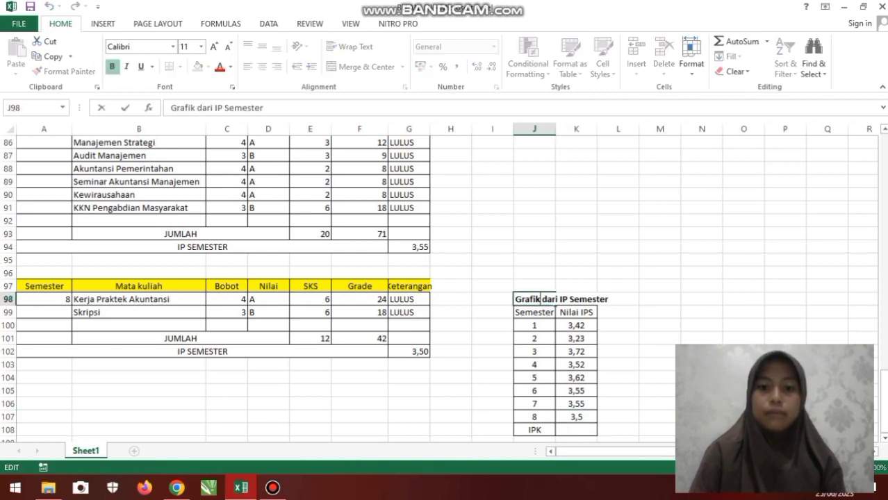
pyautogui.press('BackSpace')
pyautogui.press('BackSpace')
pyautogui.press('BackSpace')
pyautogui.press('BackSpace')
pyautogui.press('BackSpace')
pyautogui.press('BackSpace')
pyautogui.write('Tabel')
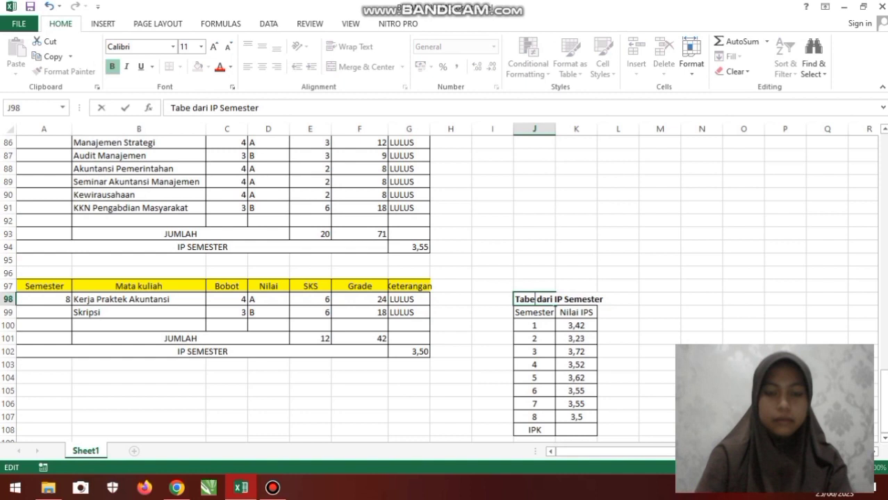
pyautogui.click(618, 325)
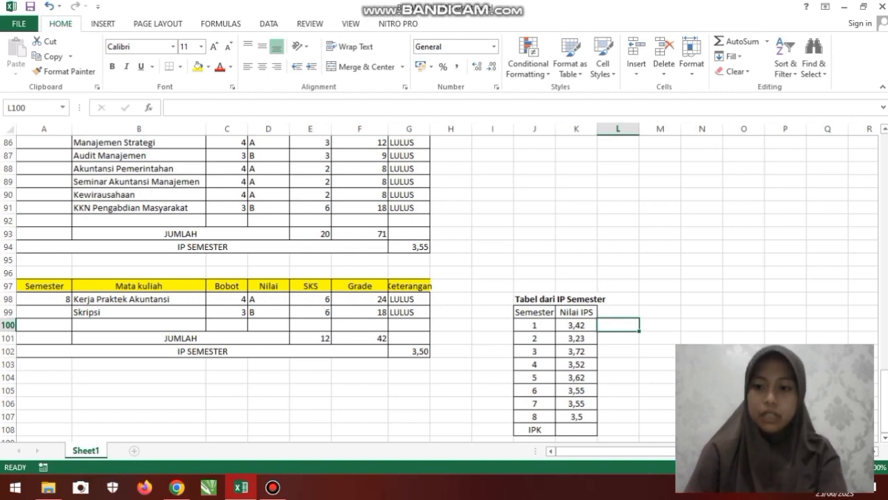
# Set the Semester 1 Nilai IPS in K100 to 3,00.
pyautogui.scroll(8, 885, 317)
pyautogui.moveTo(884, 317); pyautogui.dragTo(884, 260)
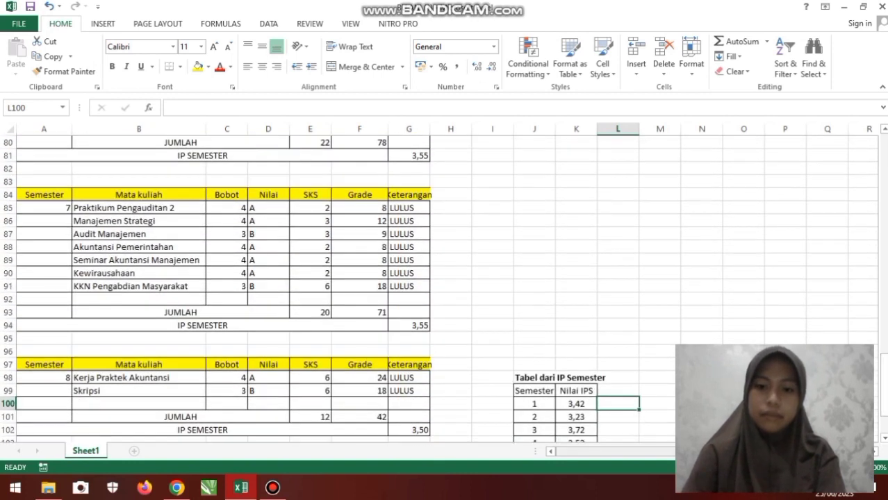
pyautogui.doubleClick(579, 404)
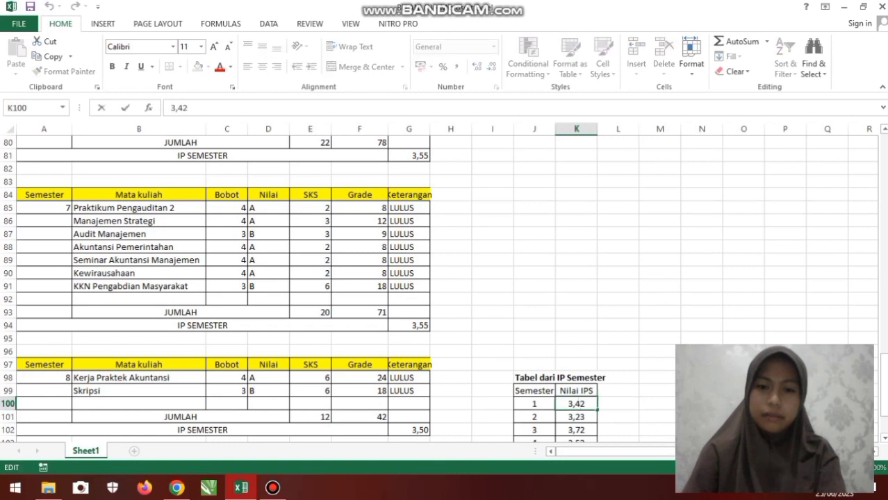
pyautogui.press('BackSpace')
pyautogui.press('BackSpace')
pyautogui.write('00')
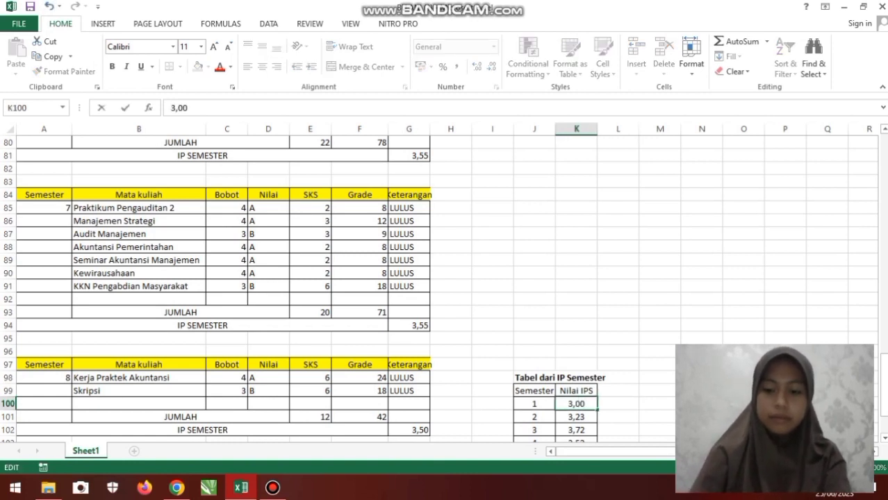
pyautogui.press('Return')
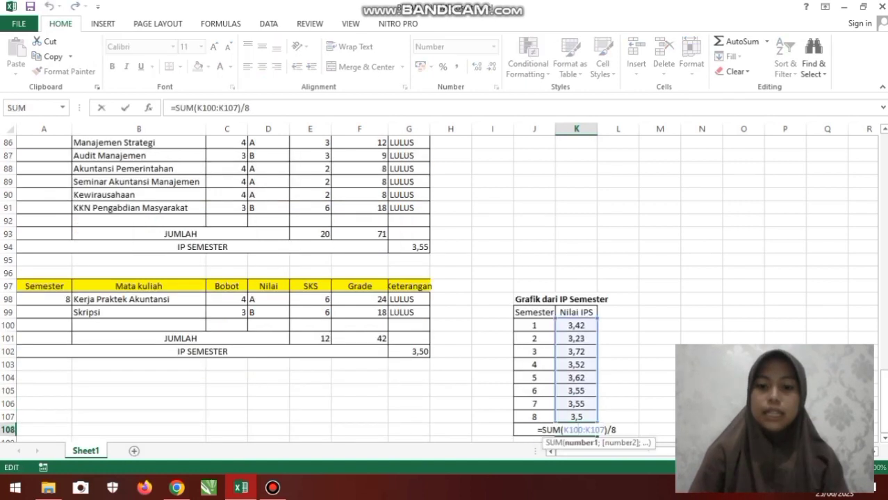
# Clear the formula from the IPK cell K108.
pyautogui.hotkey('shift', 'Left')
pyautogui.hotkey('shift', 'Left')
pyautogui.hotkey('shift', 'Left')
pyautogui.hotkey('shift', 'Left')
pyautogui.hotkey('shift', 'Left')
pyautogui.hotkey('shift', 'Left')
pyautogui.hotkey('shift', 'Left')
pyautogui.hotkey('shift', 'Left')
pyautogui.hotkey('shift', 'Left')
pyautogui.hotkey('shift', 'Left')
pyautogui.hotkey('shift', 'Left')
pyautogui.hotkey('shift', 'Left')
pyautogui.hotkey('shift', 'Left')
pyautogui.hotkey('shift', 'Left')
pyautogui.hotkey('shift', 'Left')
pyautogui.hotkey('shift', 'Left')
pyautogui.hotkey('shift', 'Left')
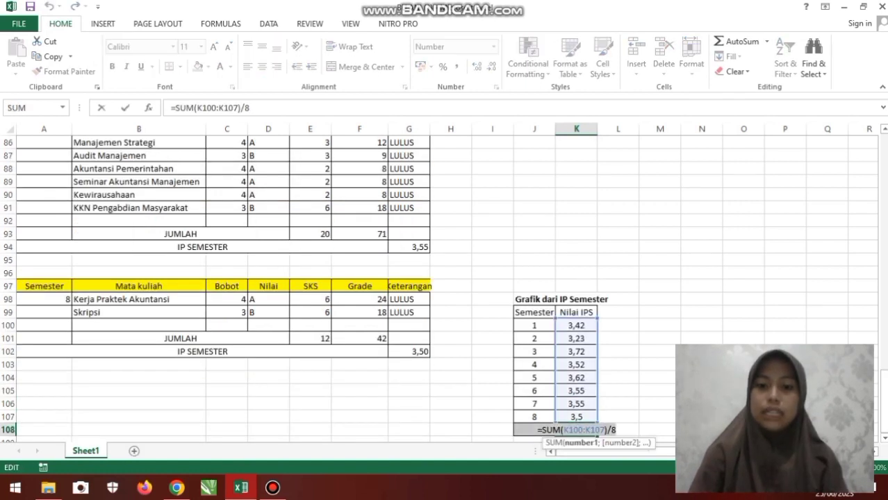
pyautogui.press('BackSpace')
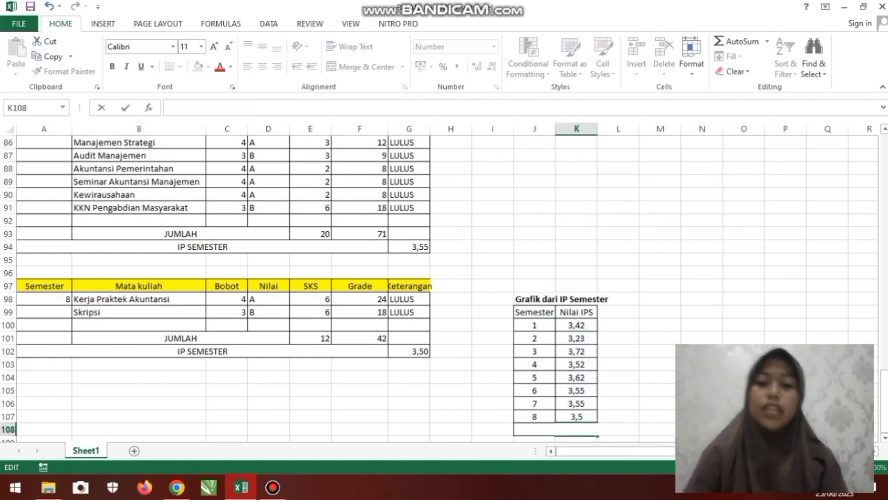
pyautogui.hotkey('ctrl', 'z')
pyautogui.hotkey('ctrl', 'z')
pyautogui.hotkey('ctrl', 'z')
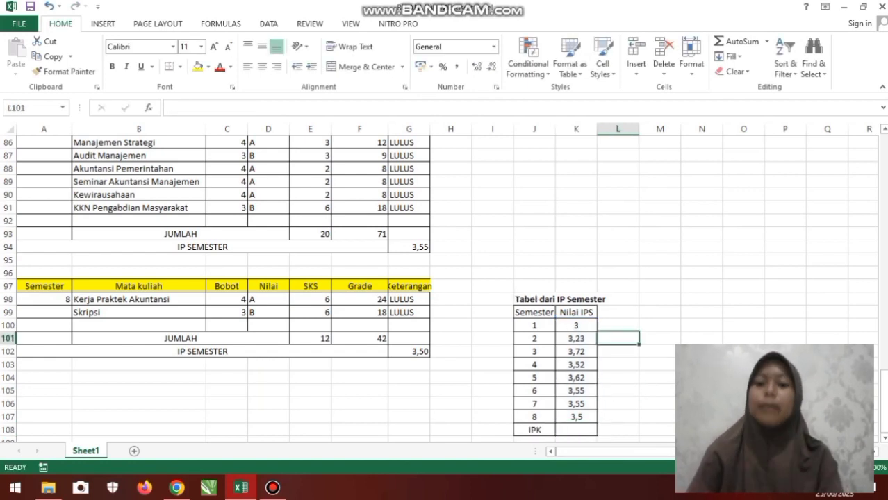
# Calculate the IPK in K108 by dividing the SUM of the Nilai IPS values K100:K107 by 8.
pyautogui.click(576, 430)
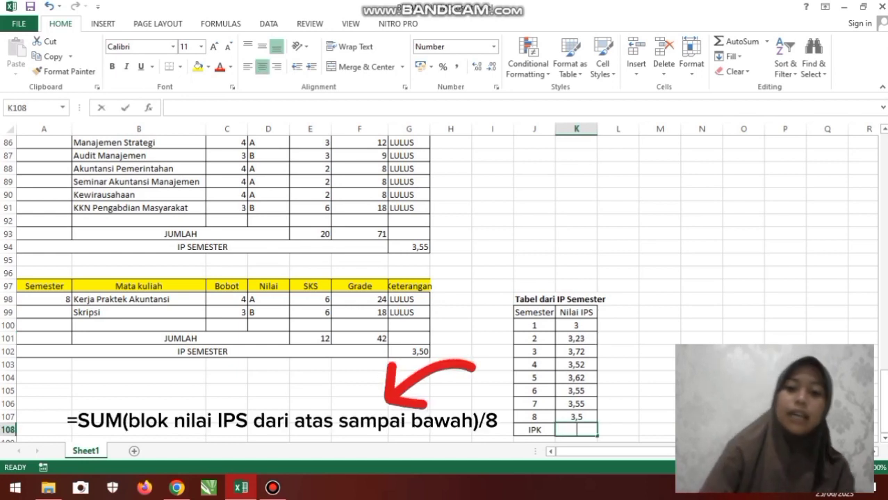
pyautogui.write('=S')
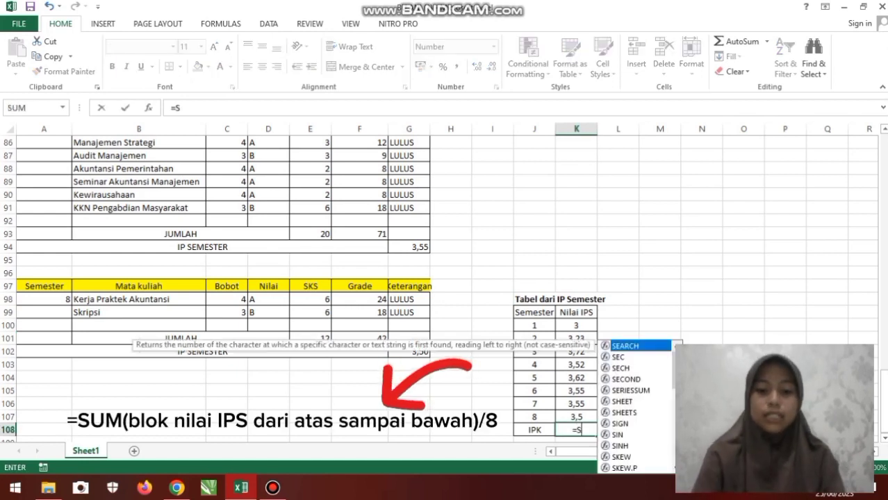
pyautogui.write('UM')
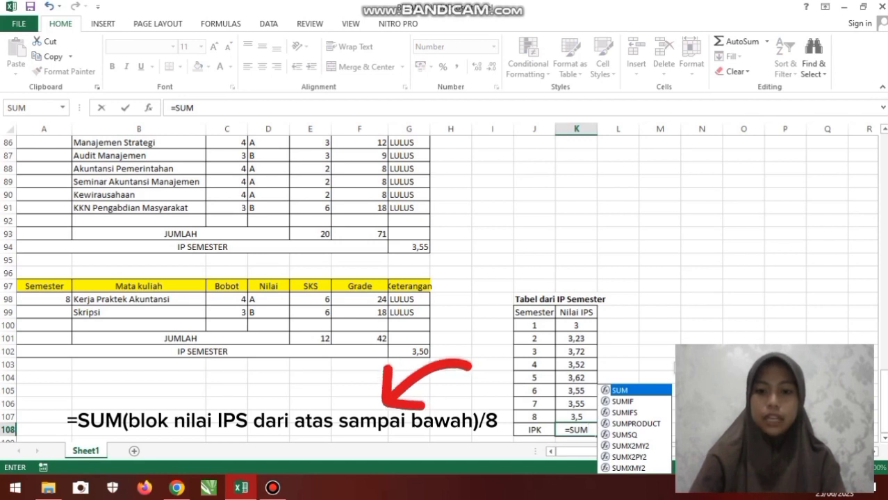
pyautogui.write('(')
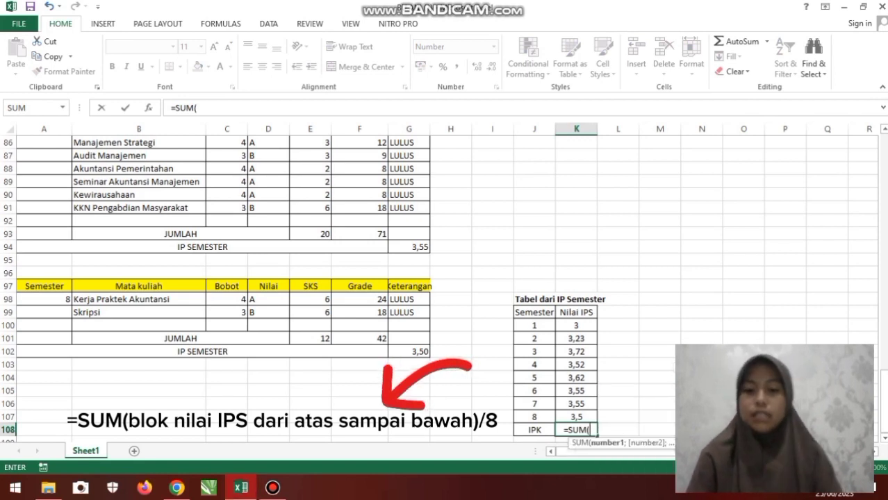
pyautogui.click(576, 325)
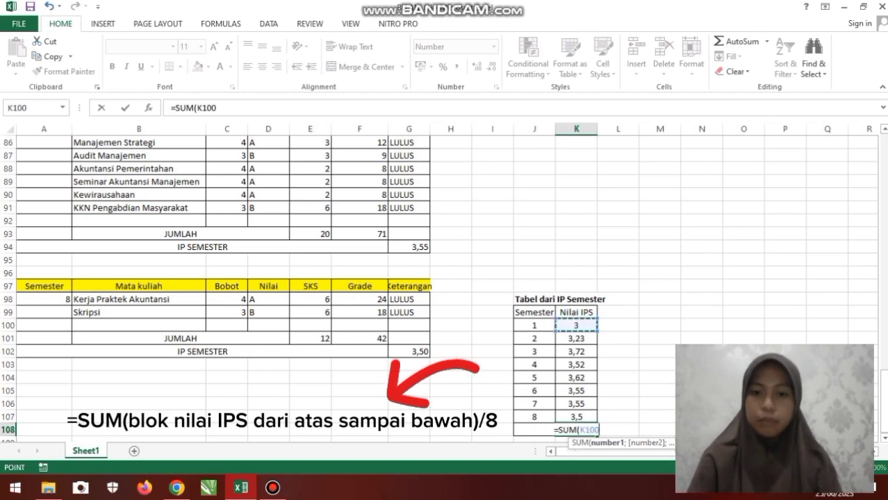
pyautogui.moveTo(577, 325); pyautogui.dragTo(587, 417)
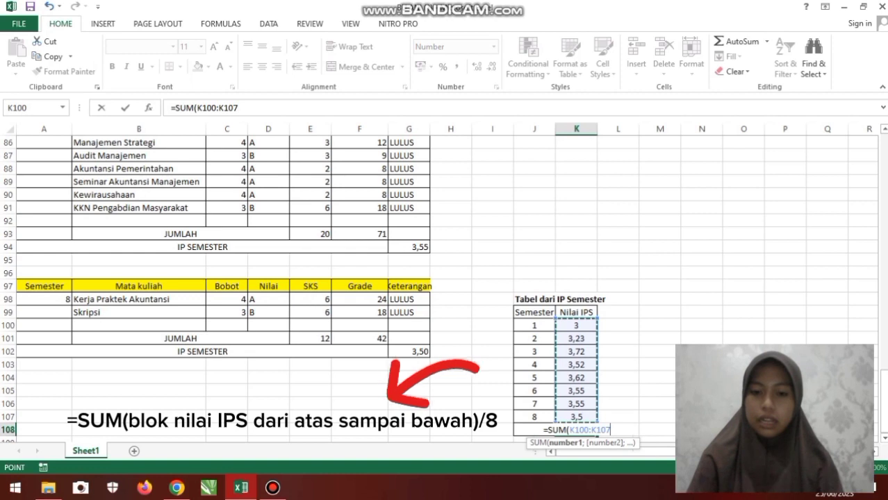
pyautogui.write(')')
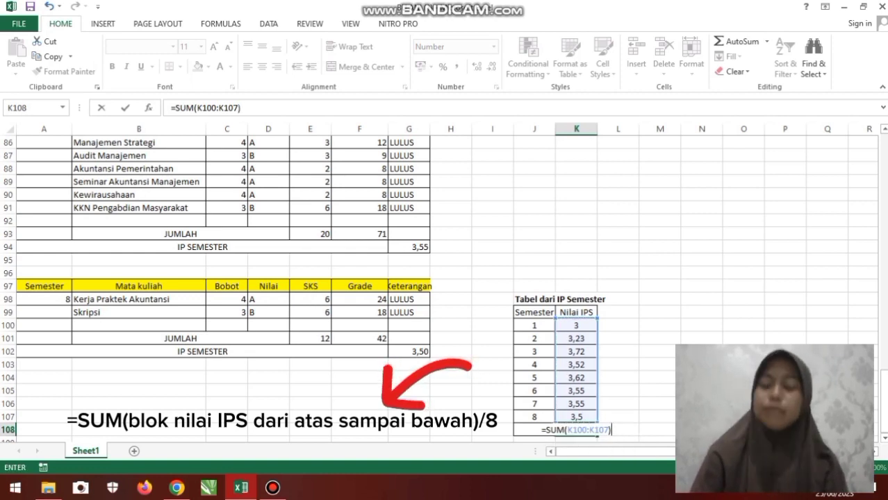
pyautogui.write('/')
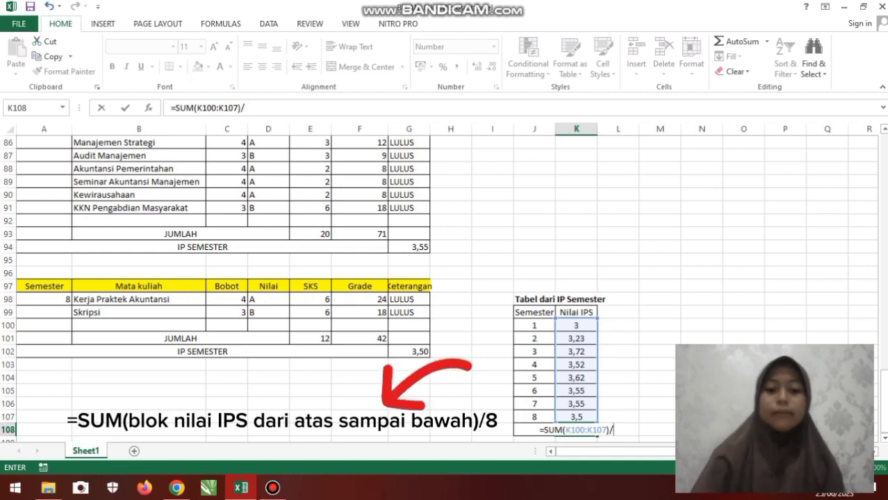
pyautogui.write('8')
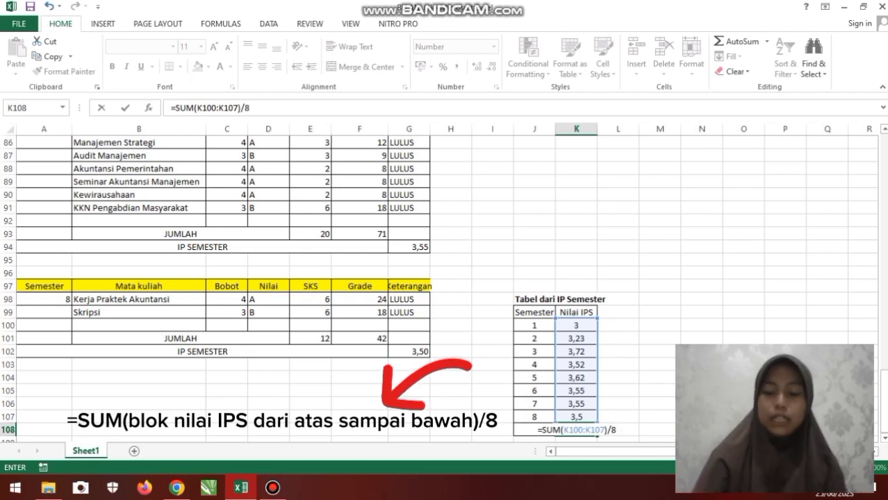
pyautogui.press('Return')
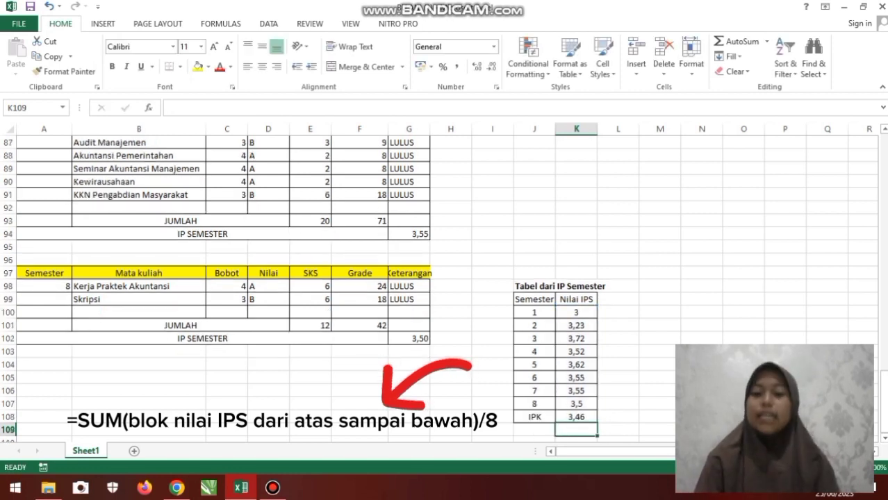